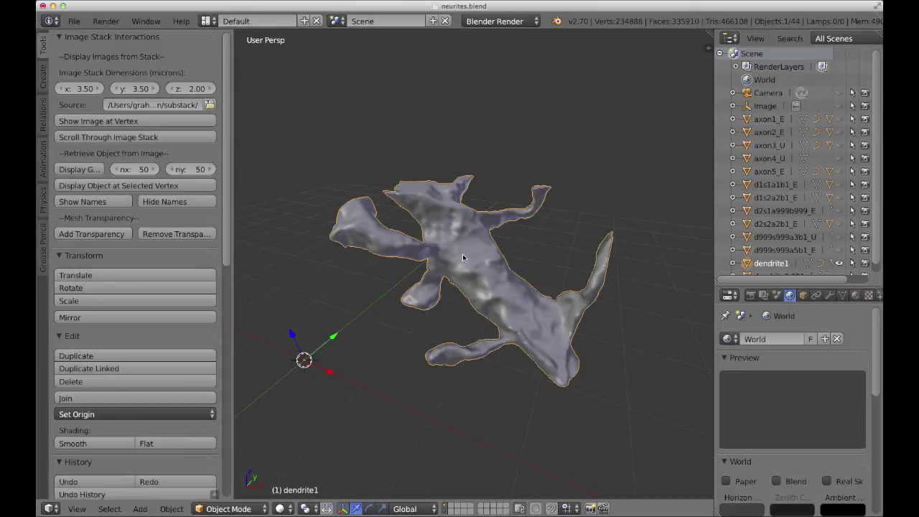
# Examine the dendrite1 mesh in the 3D view from different angles and distances.
pyautogui.scroll(1, 479, 287)
pyautogui.moveTo(478, 287); pyautogui.dragTo(470, 273, button='middle')
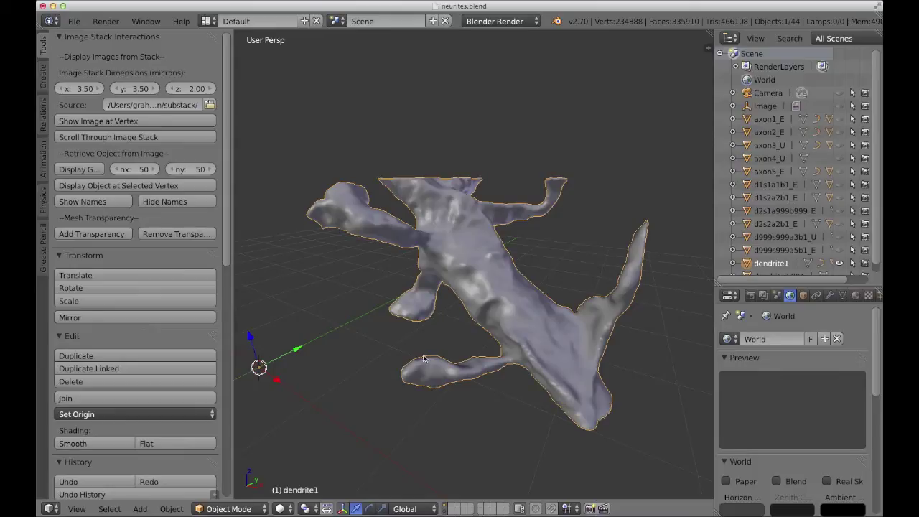
pyautogui.moveTo(462, 353)
pyautogui.mouseDown(button='middle')
pyautogui.moveTo(434, 359)
pyautogui.moveTo(482, 346)
pyautogui.moveTo(483, 359)
pyautogui.moveTo(485, 345)
pyautogui.moveTo(473, 346)
pyautogui.moveTo(479, 352)
pyautogui.moveTo(464, 345)
pyautogui.mouseUp(button='middle')
pyautogui.scroll(-3, 495, 341)
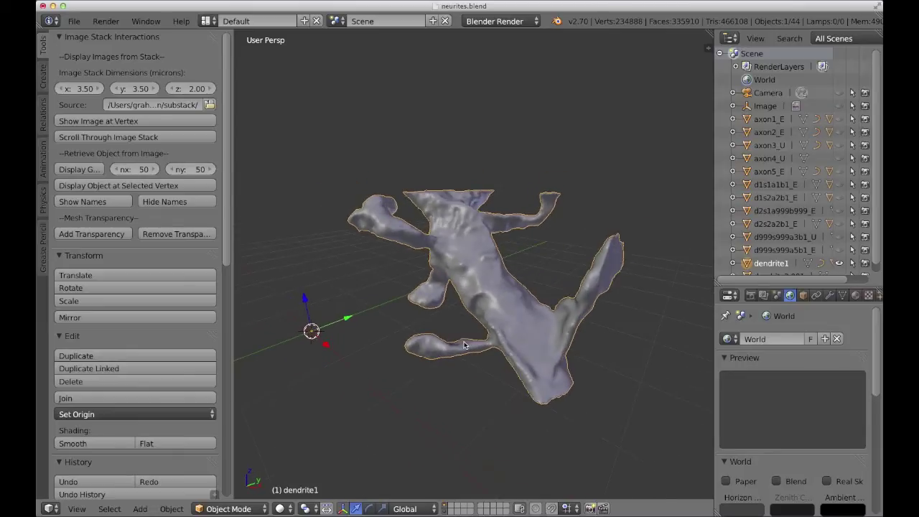
pyautogui.scroll(4, 467, 346)
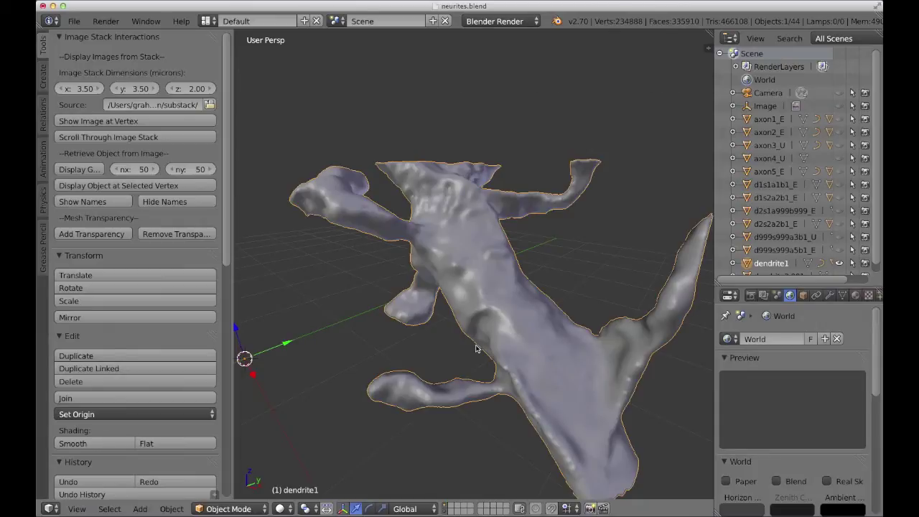
pyautogui.moveTo(475, 348); pyautogui.dragTo(492, 346, button='middle')
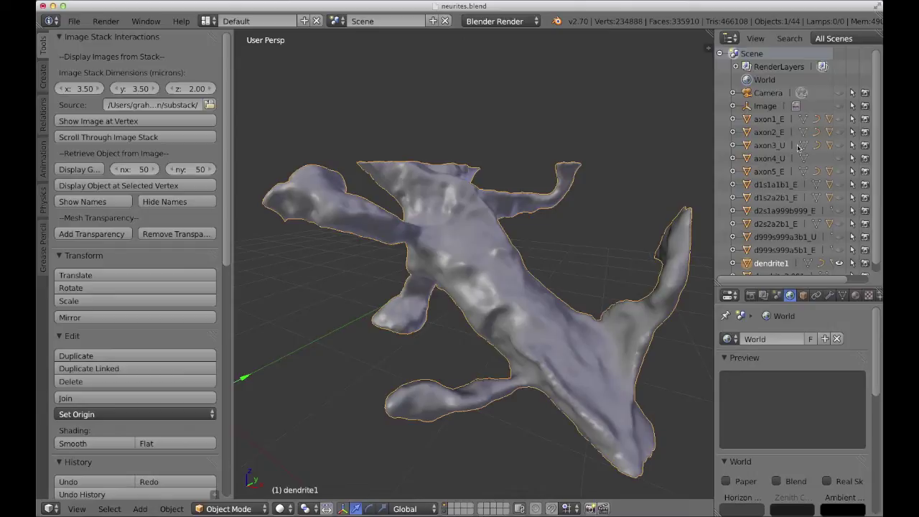
# Unhide the Image object and select its image plane beneath the dendrite.
pyautogui.click(838, 105)
pyautogui.moveTo(502, 251); pyautogui.dragTo(461, 357, button='middle')
pyautogui.rightClick(462, 357)
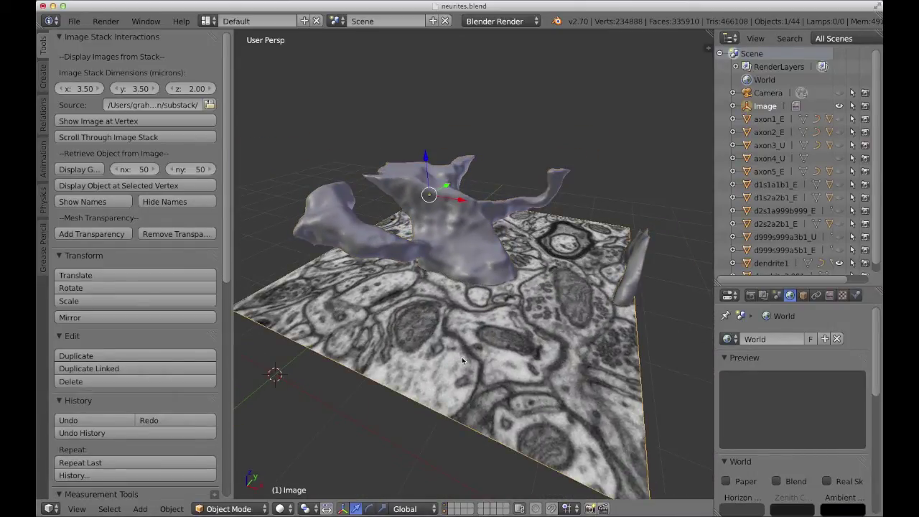
# Scroll through the image stack to compare successive microscopy slices with the dendrite mesh.
pyautogui.click(153, 139)
pyautogui.scroll(-1, 449, 297)
pyautogui.scroll(-8, 449, 297)
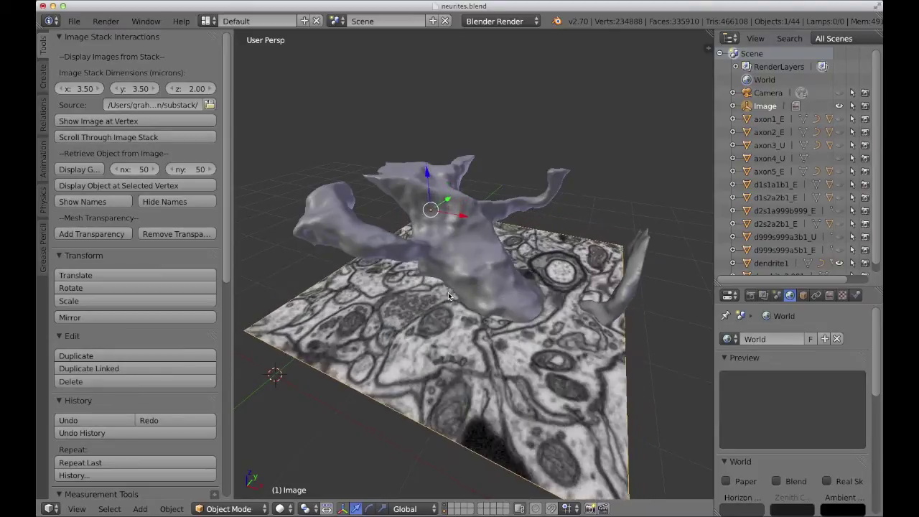
pyautogui.scroll(-8, 446, 296)
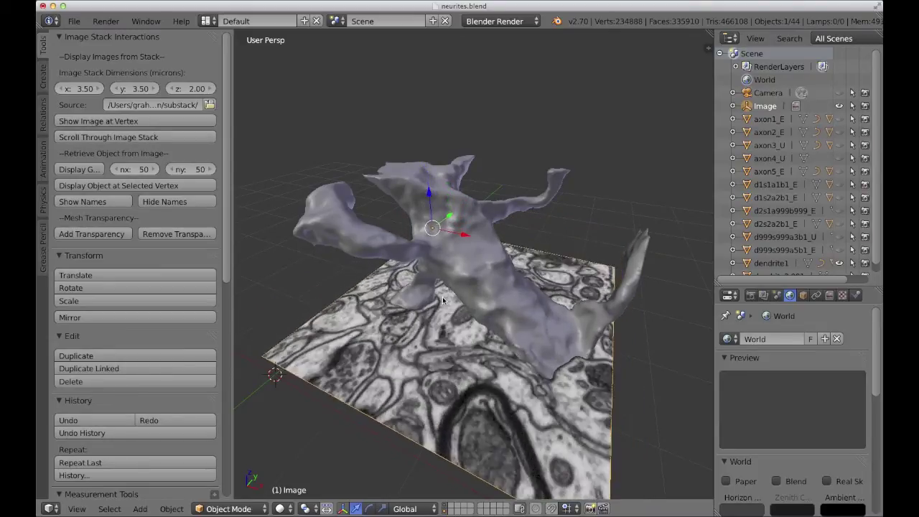
pyautogui.scroll(-8, 534, 349)
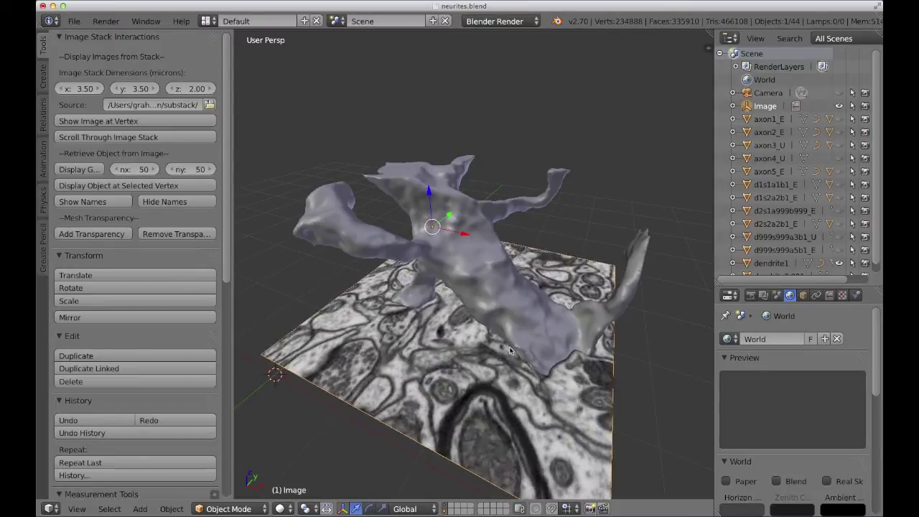
pyautogui.scroll(-6, 509, 346)
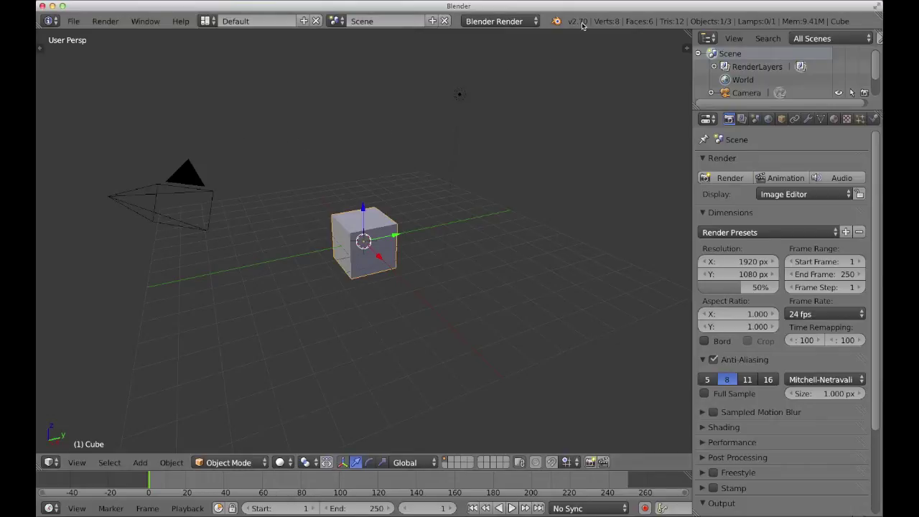
# Install the add-on file NeuroMorph_Image_Mesh_Superposition.py from the NeuroMorph_Files_24-4-2014 folder through the user preferences.
pyautogui.click(74, 23)
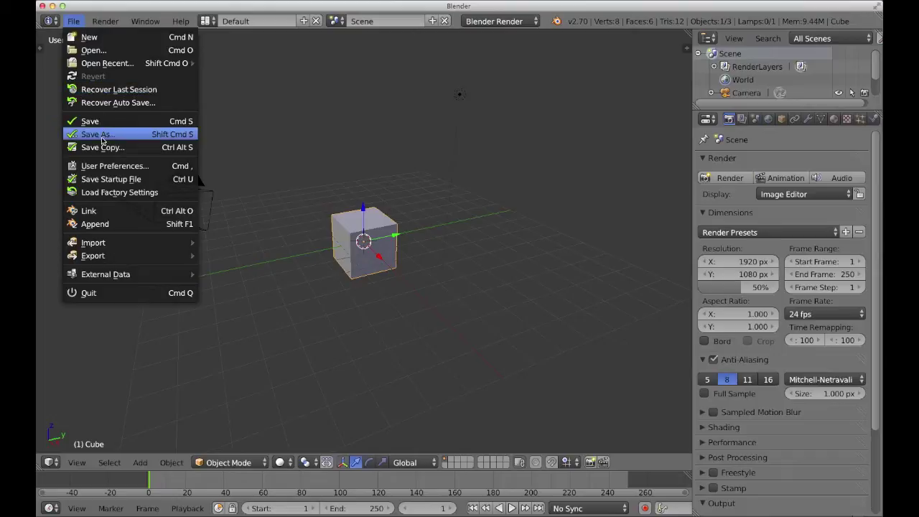
pyautogui.click(104, 166)
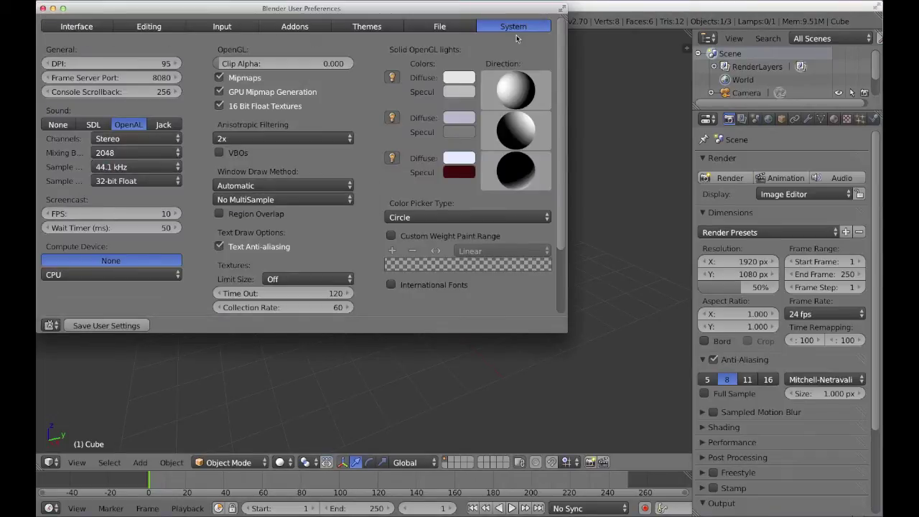
pyautogui.click(284, 27)
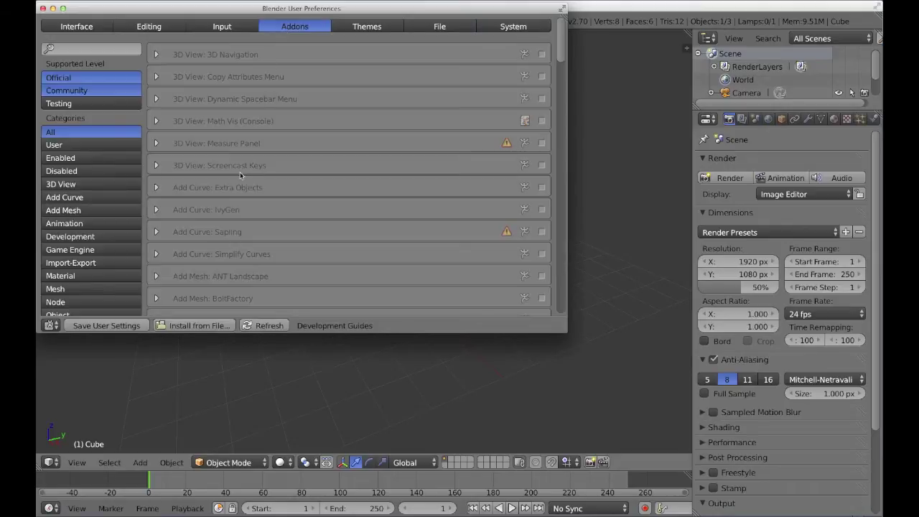
pyautogui.click(193, 327)
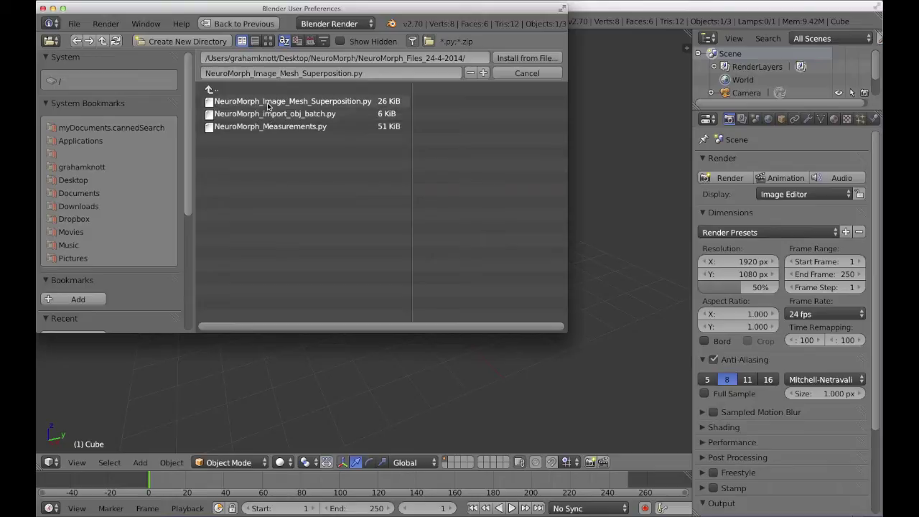
pyautogui.click(268, 105)
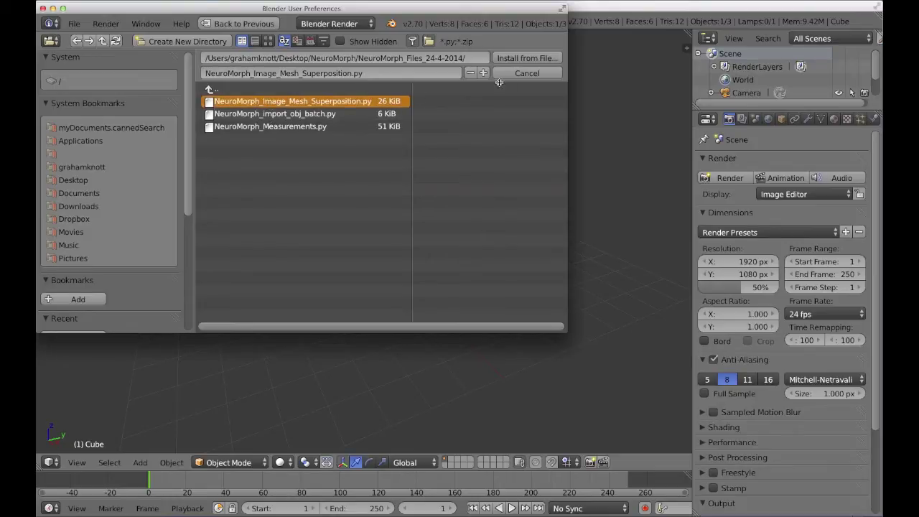
pyautogui.click(513, 59)
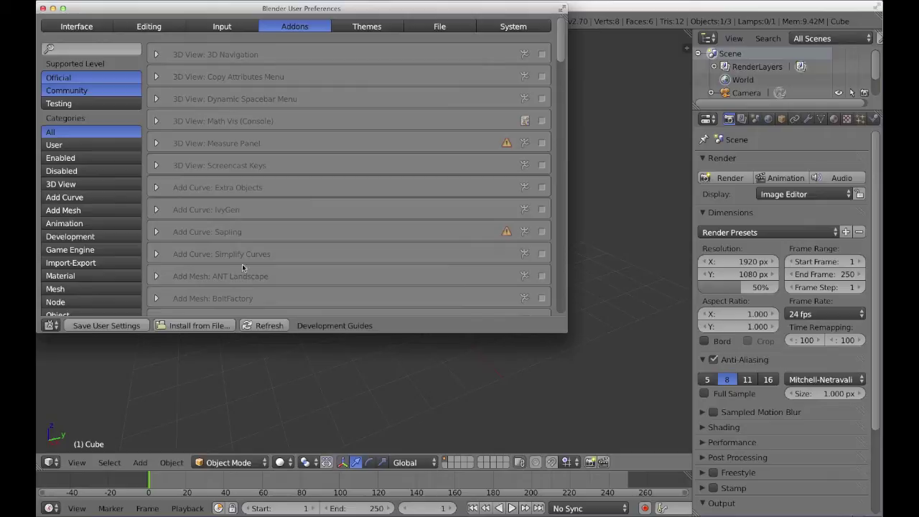
# Install the add-on files NeuroMorph_import_obj_batch.py and NeuroMorph_Measurements.py from the same folder.
pyautogui.click(217, 320)
pyautogui.click(267, 114)
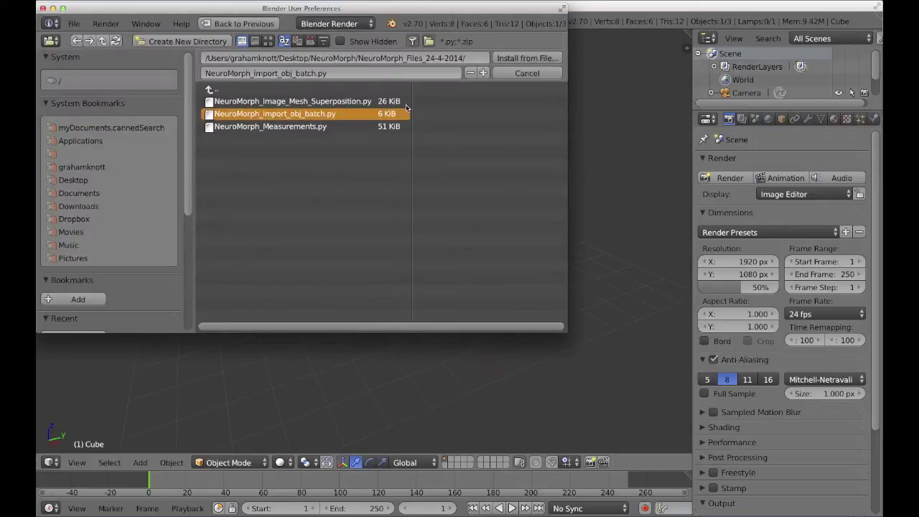
pyautogui.click(515, 59)
pyautogui.click(215, 324)
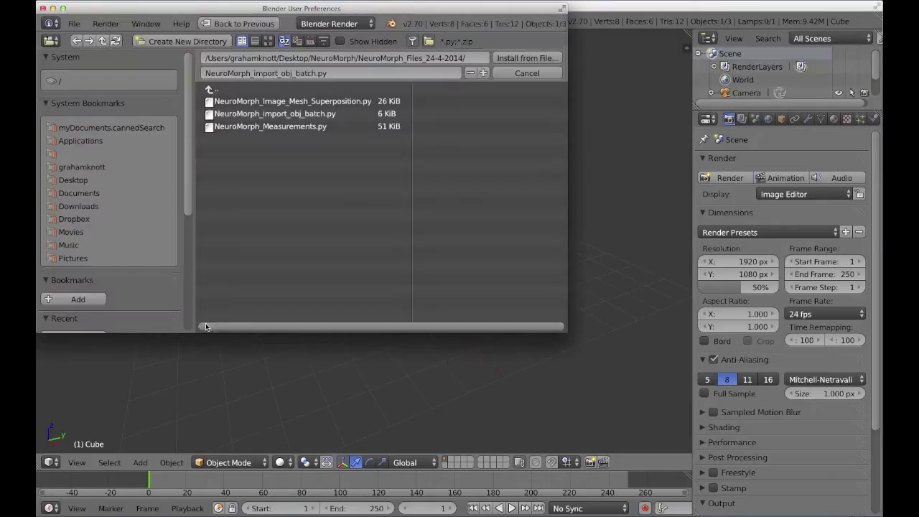
pyautogui.click(249, 127)
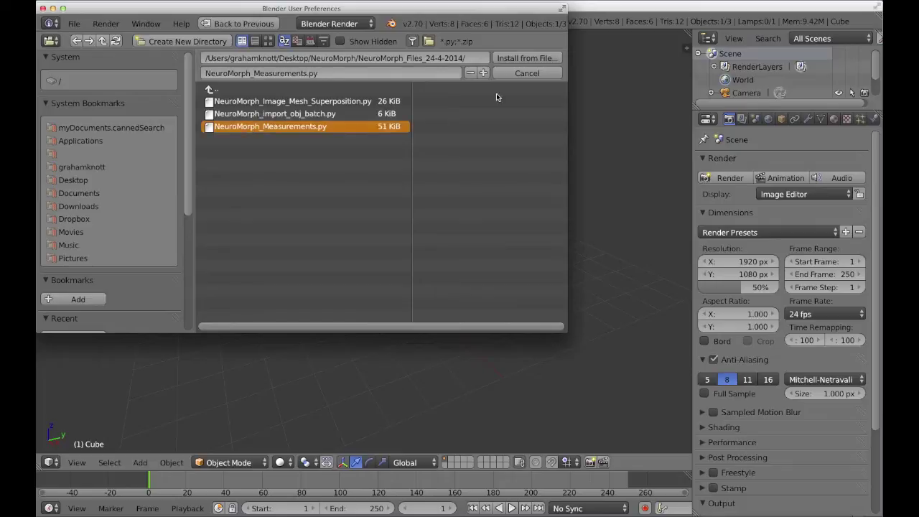
pyautogui.click(514, 62)
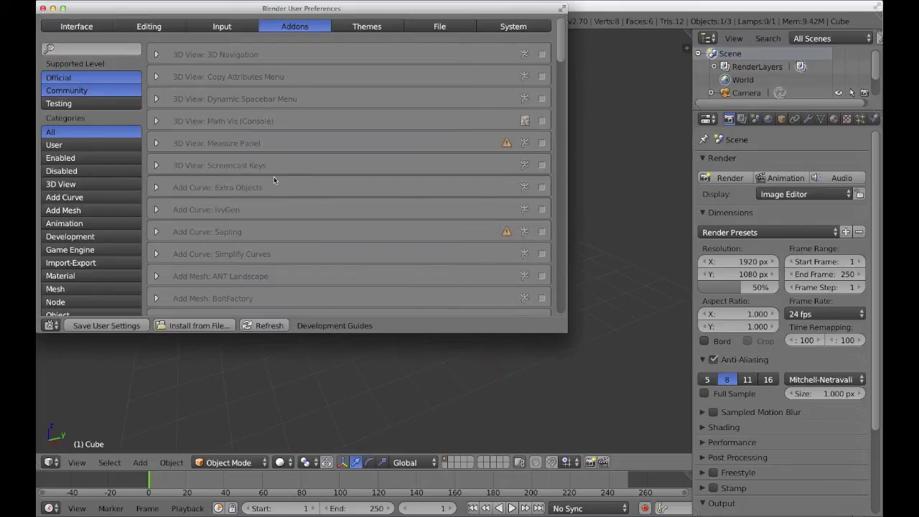
# Enable the three user add-ons for batch import, submesh measurement and object-image superposition, save the user settings and close the preferences.
pyautogui.click(72, 149)
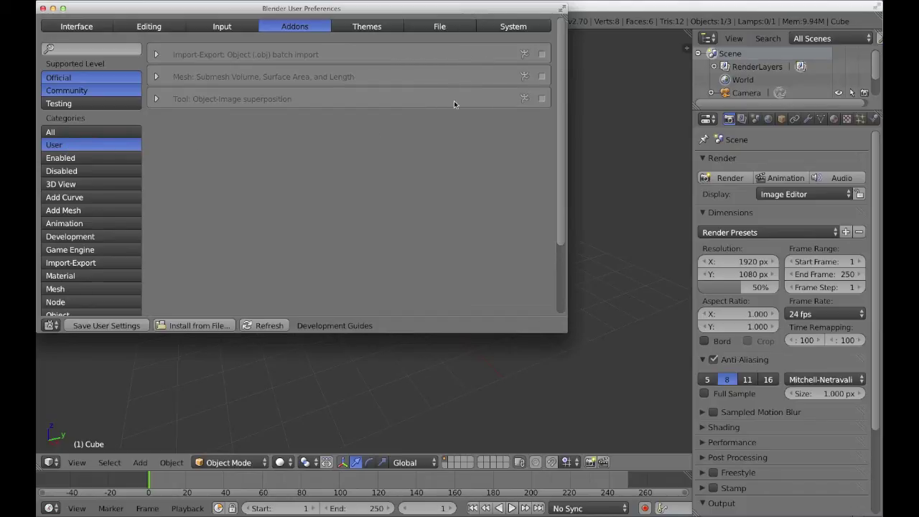
pyautogui.click(542, 55)
pyautogui.click(542, 77)
pyautogui.click(542, 99)
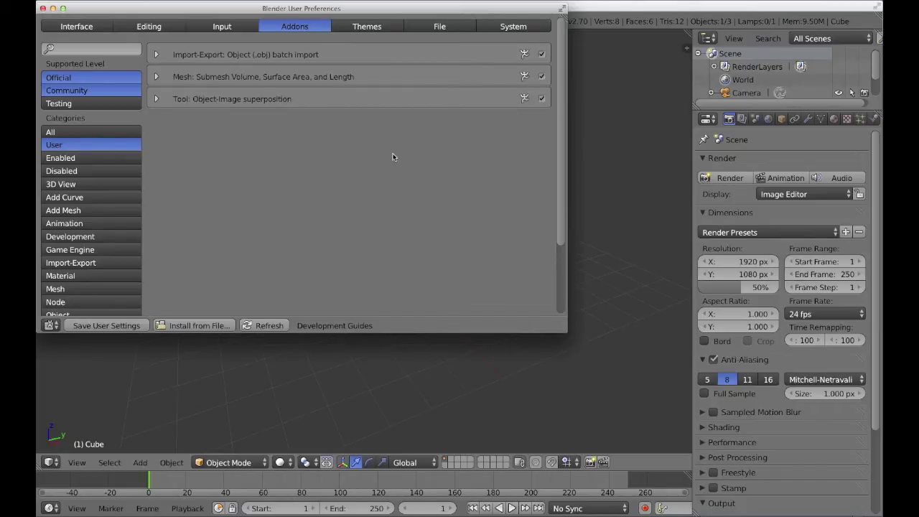
pyautogui.click(120, 327)
pyautogui.click(43, 8)
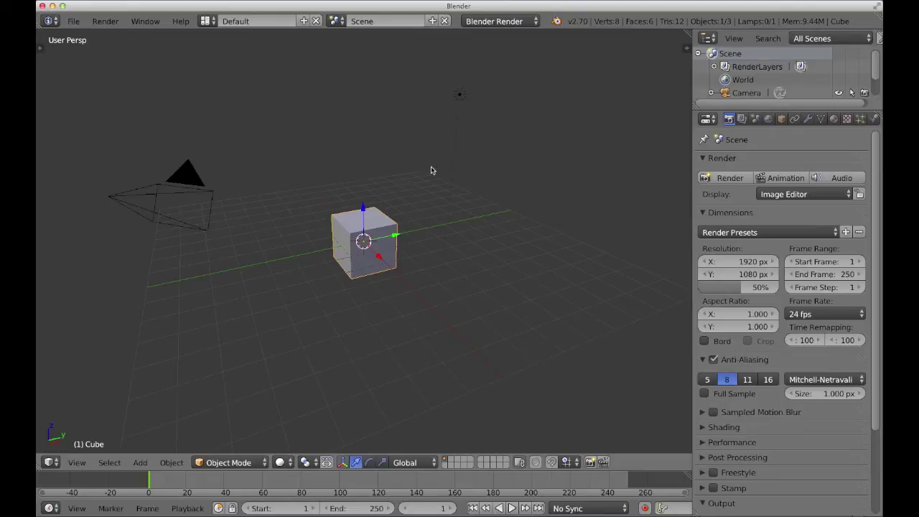
# Bring the Import Objects settings in the scene properties into view.
pyautogui.click(754, 119)
pyautogui.scroll(-4, 756, 321)
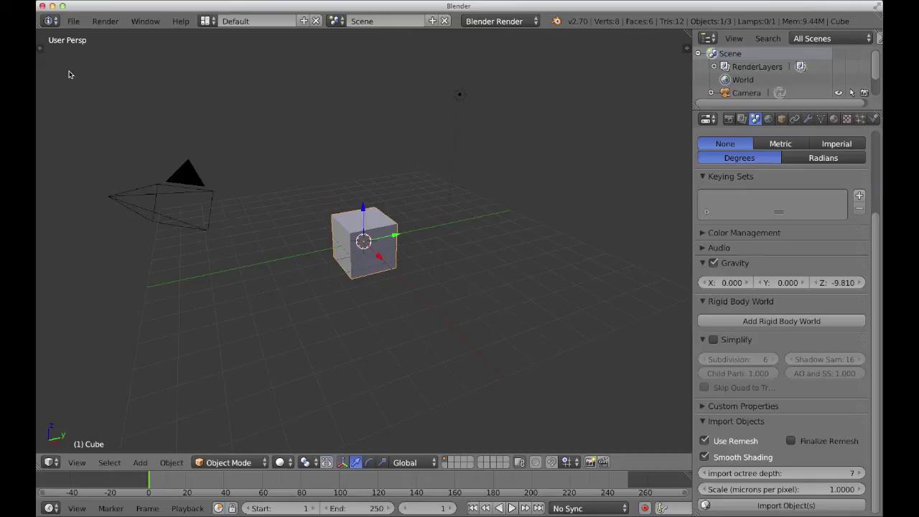
# Display the tool shelf and collapse the Transform, Edit and History sections to reach Measurement Tools and Image Stack Interactions.
pyautogui.press('t')
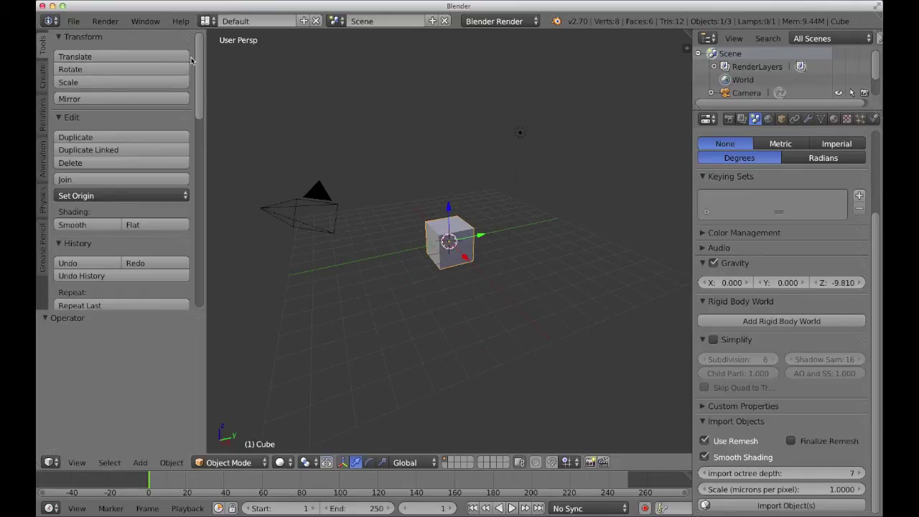
pyautogui.click(58, 37)
pyautogui.click(59, 51)
pyautogui.click(59, 67)
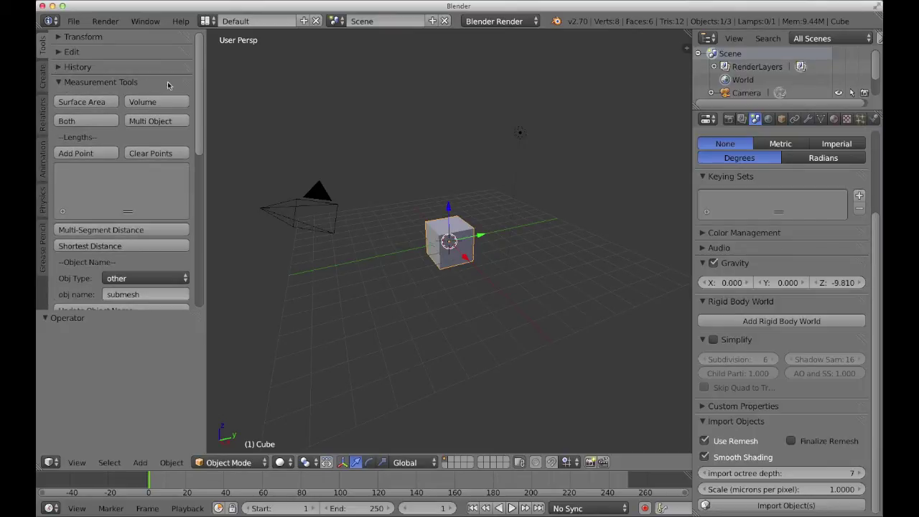
pyautogui.moveTo(186, 84); pyautogui.dragTo(187, 137)
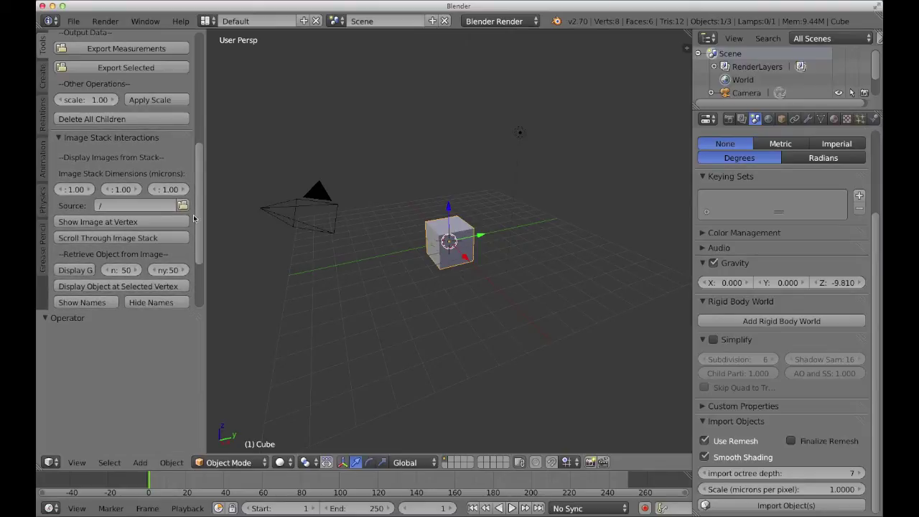
pyautogui.moveTo(199, 427); pyautogui.dragTo(202, 252)
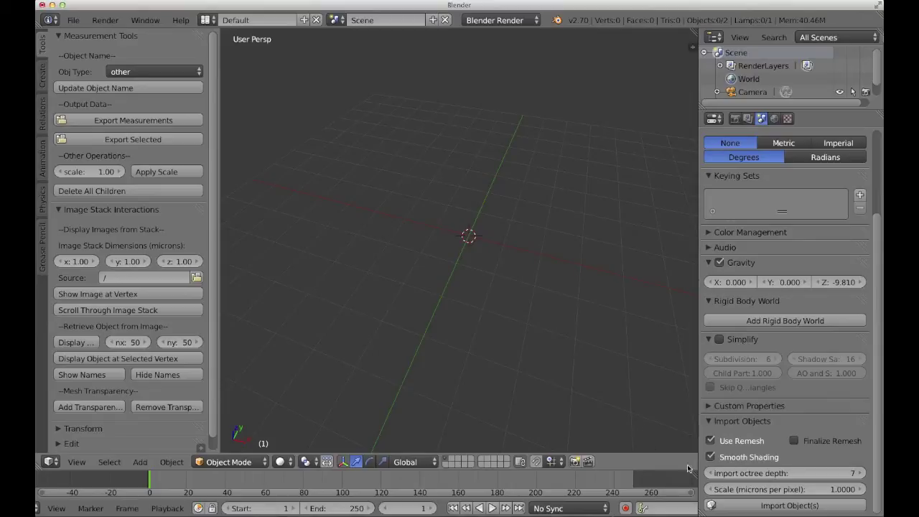
# Set the import scale in microns per pixel and import ex08.obj from the dendrites folder.
pyautogui.click(753, 489)
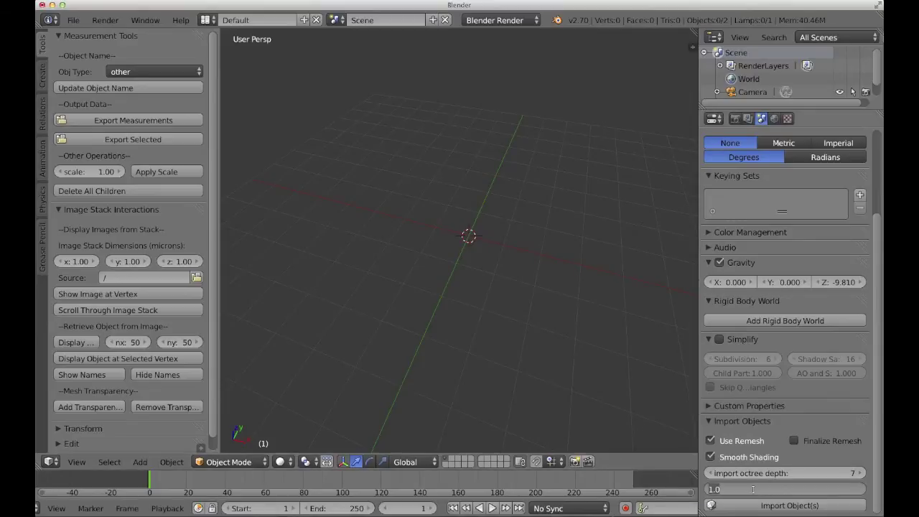
pyautogui.write('0.')
pyautogui.press('Return')
pyautogui.click(759, 505)
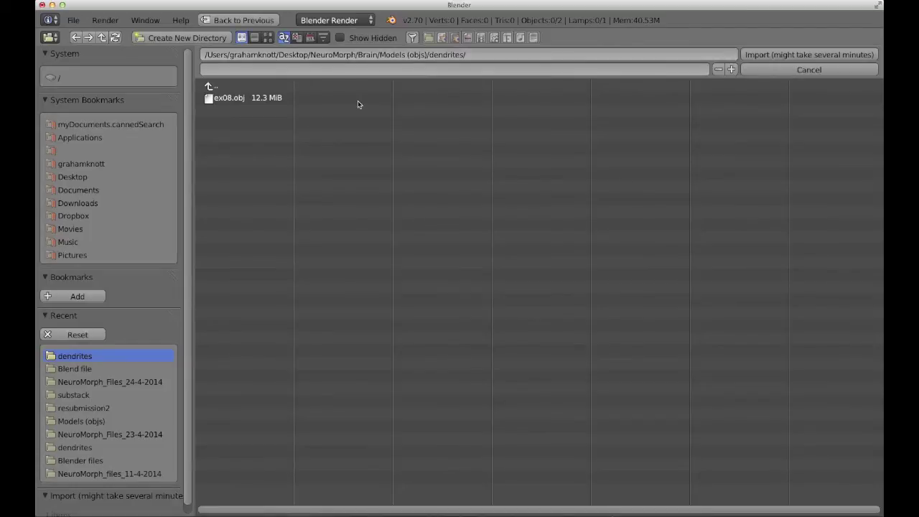
pyautogui.click(218, 101)
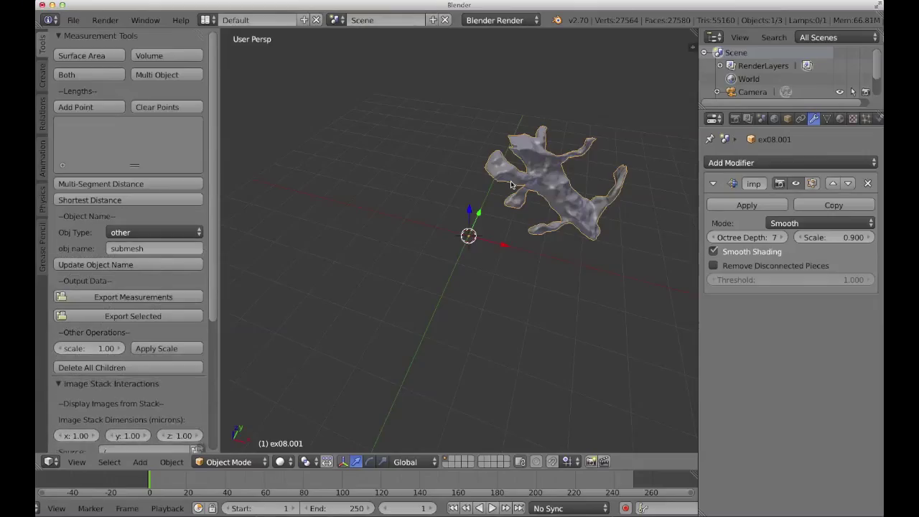
# Lower the Octree Depth of the imported dendrite's remesh modifier to 5.
pyautogui.moveTo(561, 205); pyautogui.dragTo(459, 246, button='middle')
pyautogui.scroll(3, 471, 241)
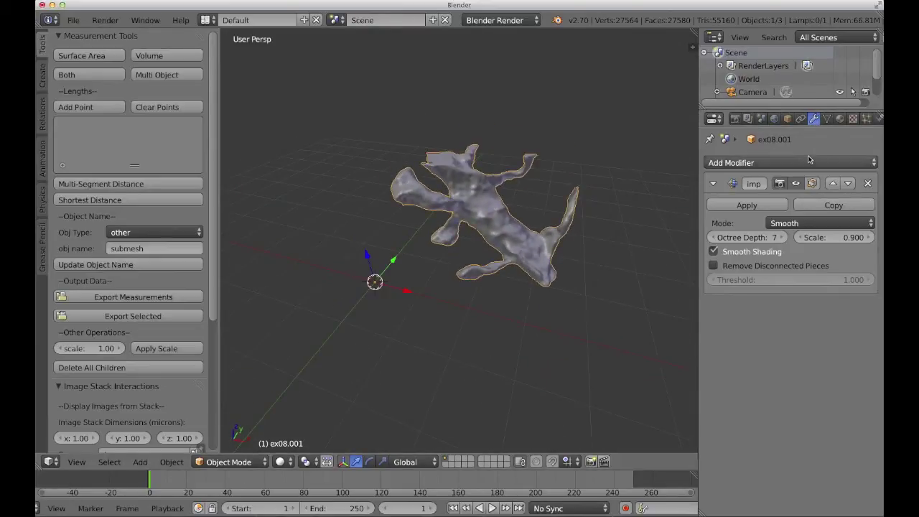
pyautogui.click(715, 242)
pyautogui.click(715, 243)
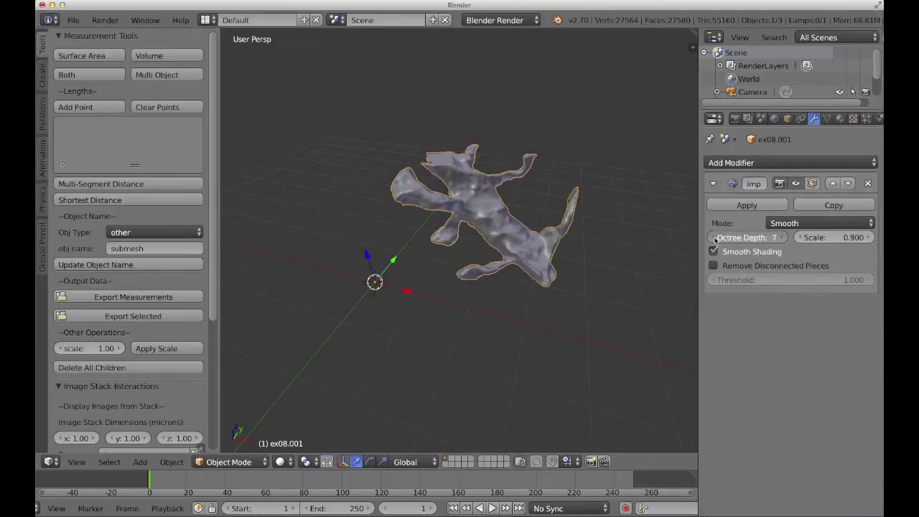
pyautogui.click(715, 243)
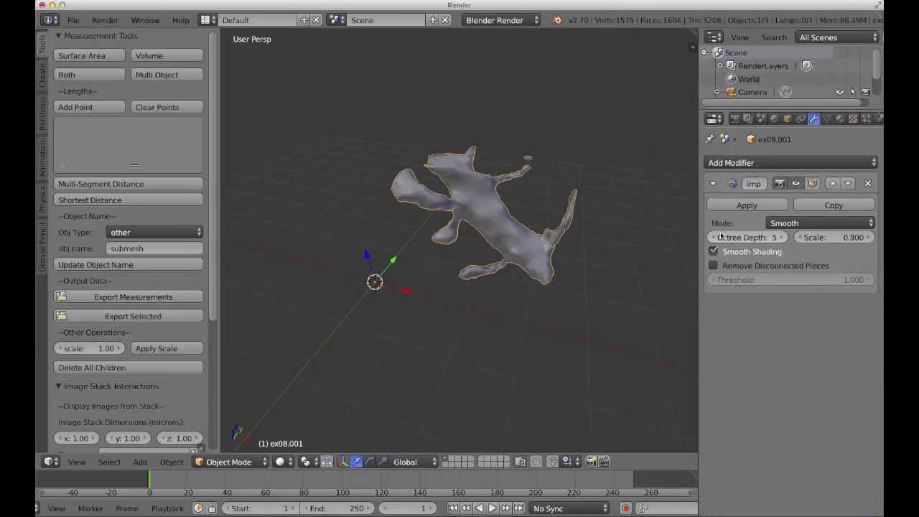
# Raise the Octree Depth of the dendrite's remesh modifier back to 7.
pyautogui.click(782, 240)
pyautogui.click(782, 240)
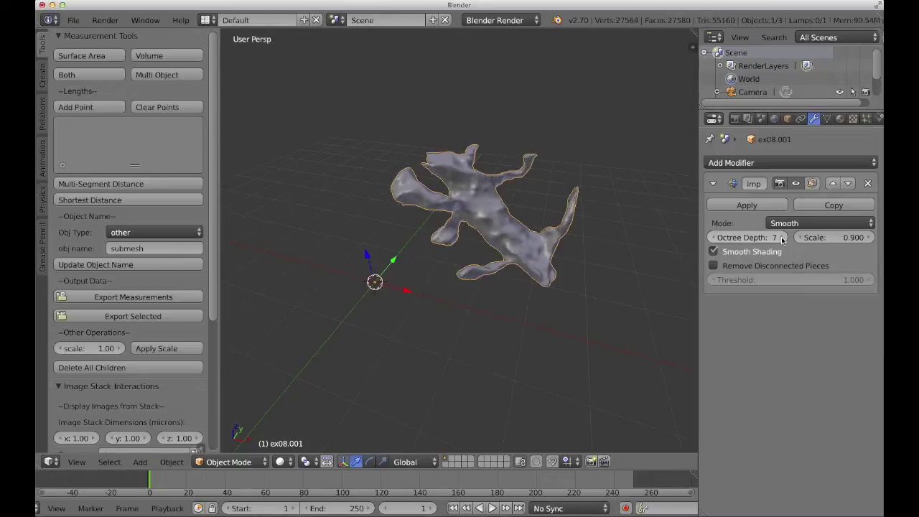
pyautogui.moveTo(515, 233); pyautogui.dragTo(543, 235, button='middle')
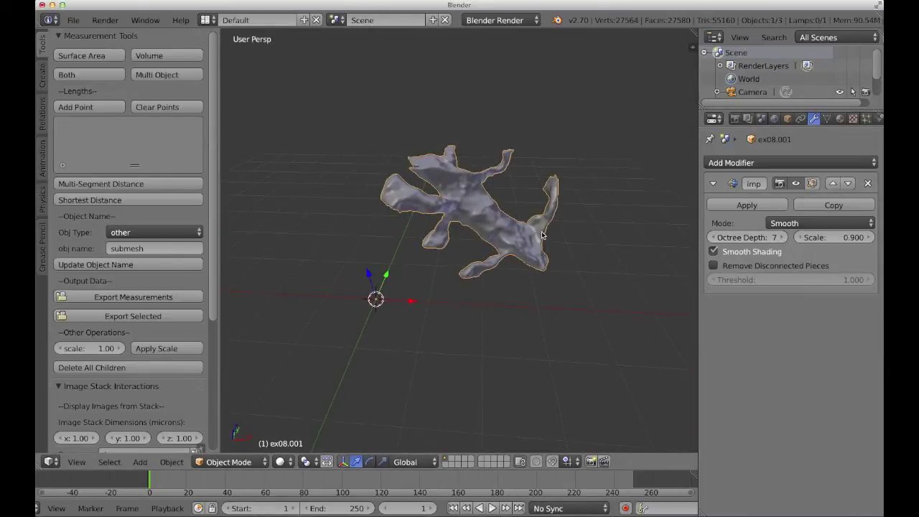
# Apply the remesh modifier to the imported dendrite mesh.
pyautogui.click(729, 208)
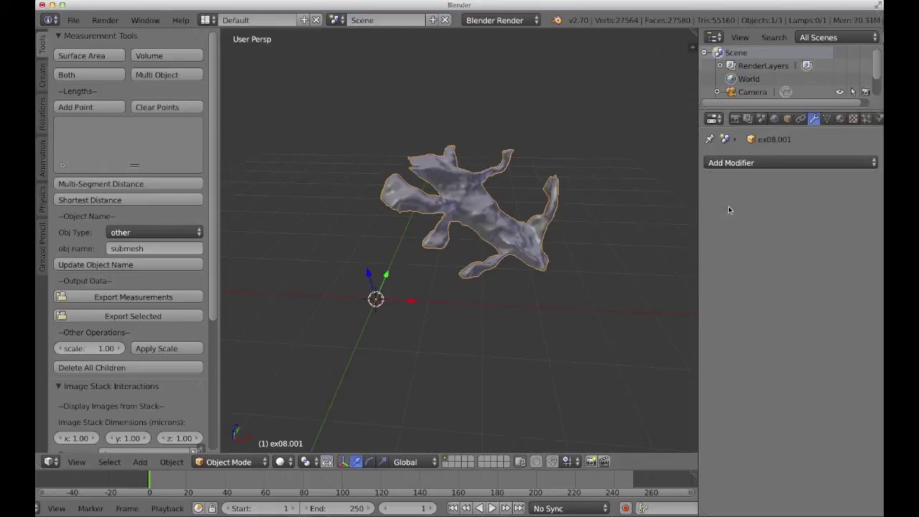
pyautogui.moveTo(511, 226); pyautogui.dragTo(460, 237, button='middle')
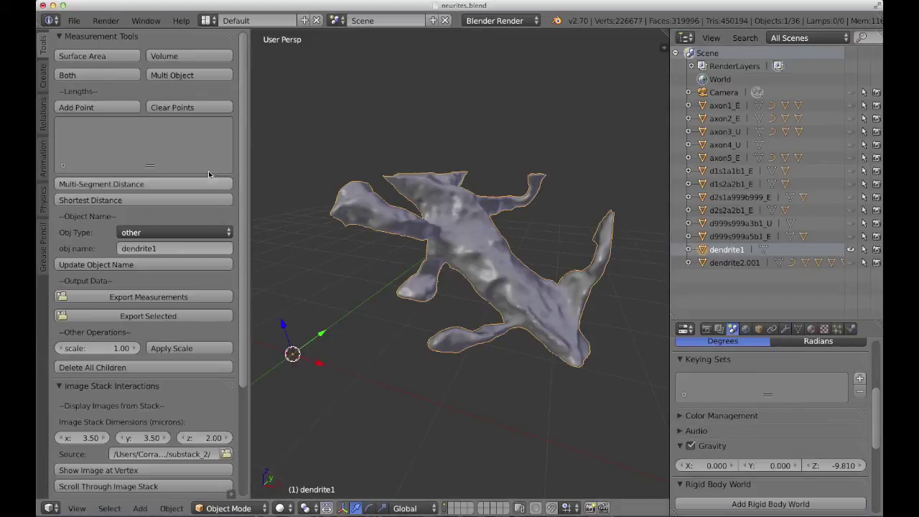
# Rename the dendrite as dendrite5 with the object type kept at other.
pyautogui.click(137, 233)
pyautogui.click(137, 229)
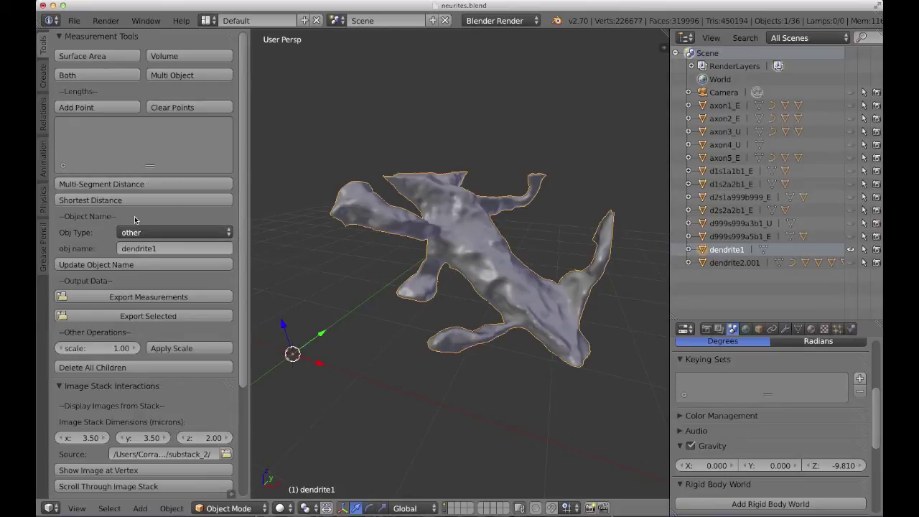
pyautogui.click(137, 249)
pyautogui.write('dendrite5')
pyautogui.press('Return')
pyautogui.click(120, 265)
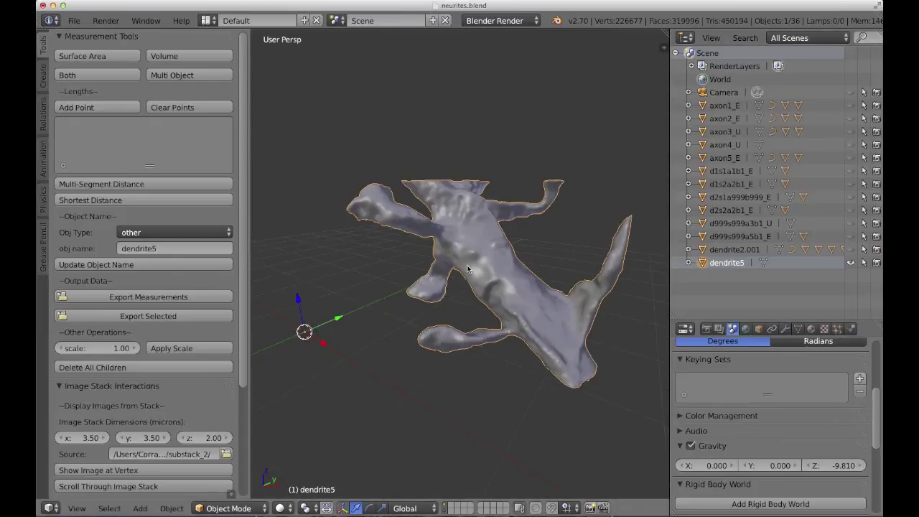
# Rename the dendrite object as dendrite1.
pyautogui.click(164, 248)
pyautogui.press('Return')
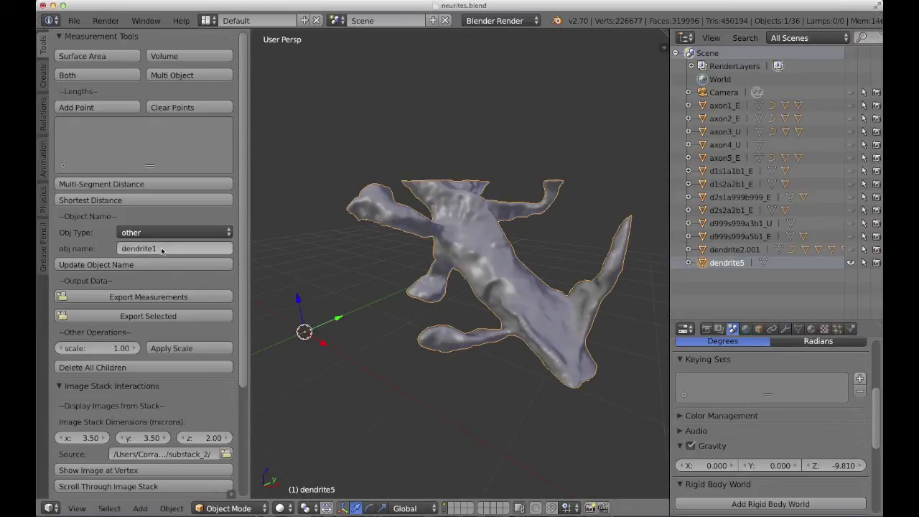
pyautogui.click(160, 265)
pyautogui.scroll(5, 496, 321)
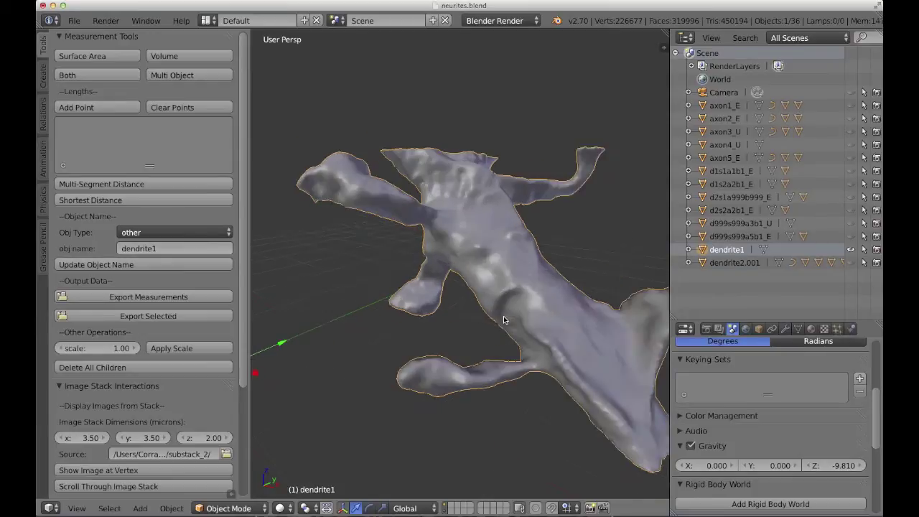
pyautogui.scroll(-4, 527, 321)
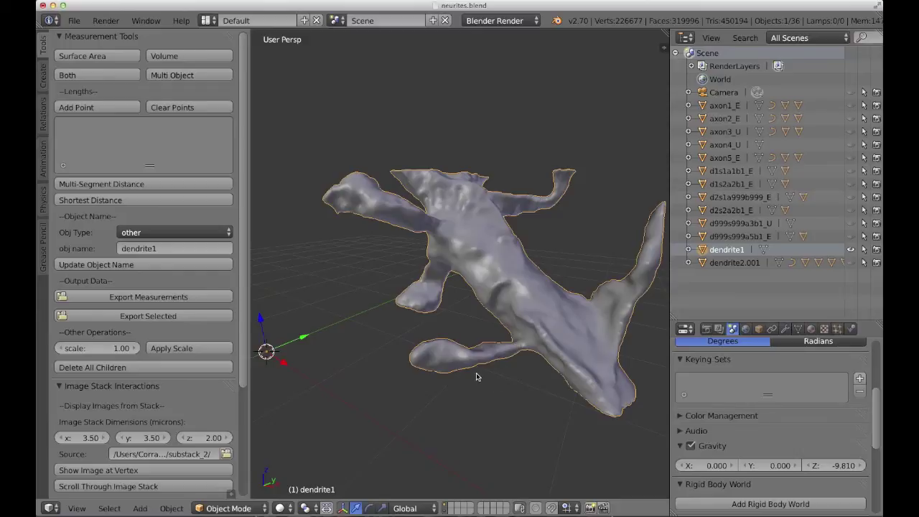
# Lasso-select the lowest spine of dendrite1 in Edit Mode, set the object type to spine, and calculate both its surface area and volume.
pyautogui.press('Tab')
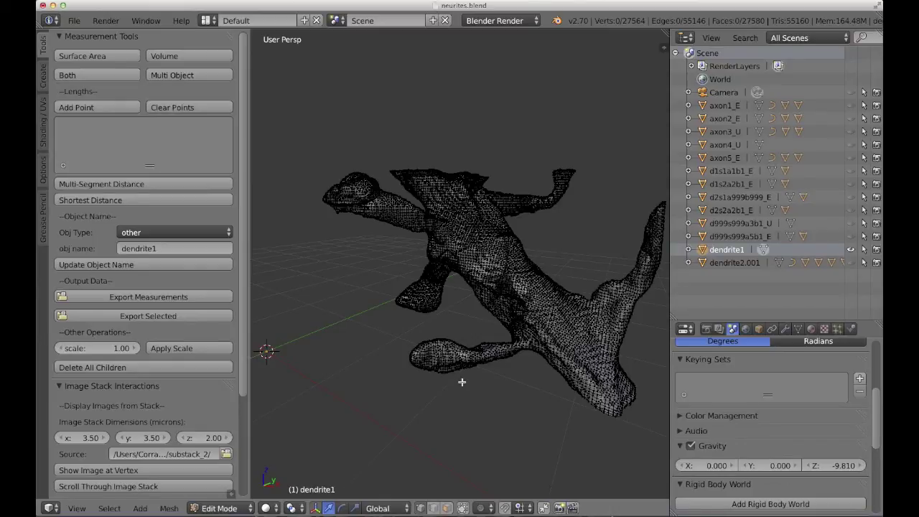
pyautogui.moveTo(445, 382)
pyautogui.keyDown('ctrl'); pyautogui.mouseDown()
pyautogui.moveTo(395, 344)
pyautogui.moveTo(465, 328)
pyautogui.moveTo(503, 338)
pyautogui.moveTo(522, 361)
pyautogui.mouseUp(); pyautogui.keyUp('ctrl')
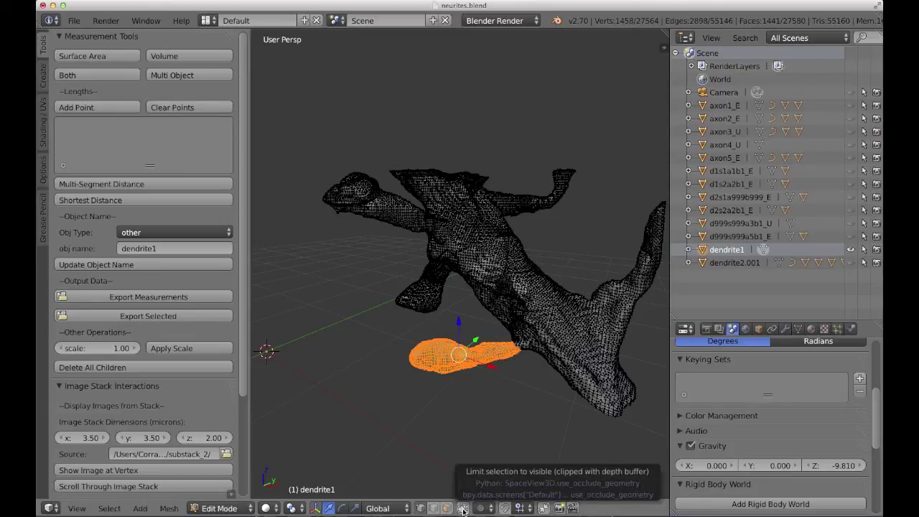
pyautogui.moveTo(508, 401); pyautogui.dragTo(493, 388, button='middle')
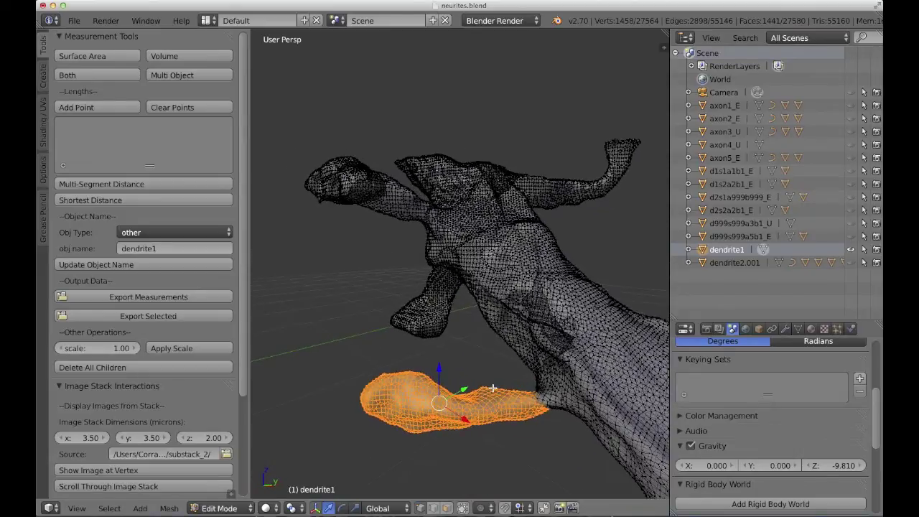
pyautogui.click(196, 235)
pyautogui.click(140, 146)
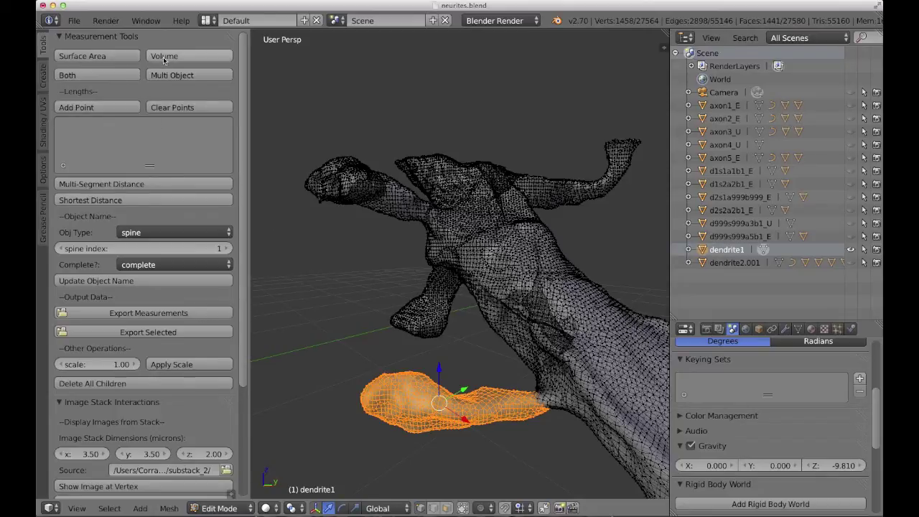
pyautogui.click(104, 77)
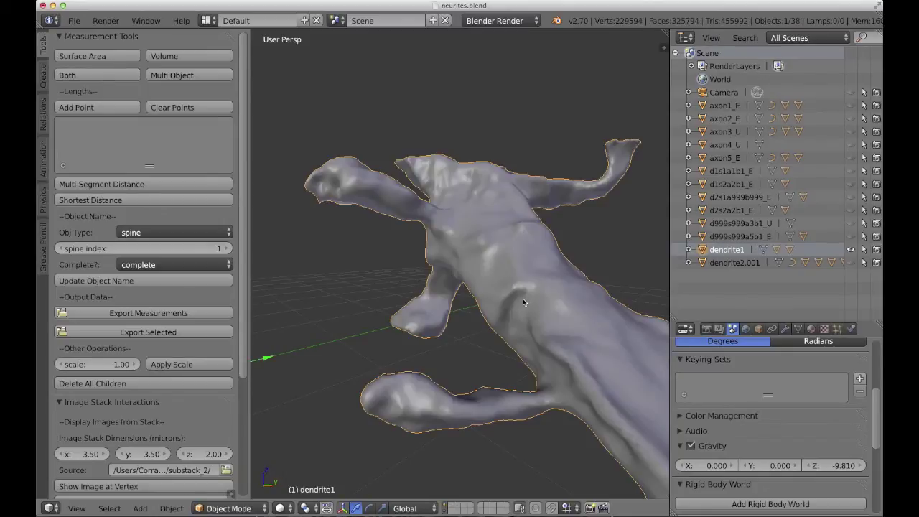
# Expand dendrite1 in the outliner, show its spine01 _surf and spine01 _vol children, and hide dendrite1.
pyautogui.click(688, 250)
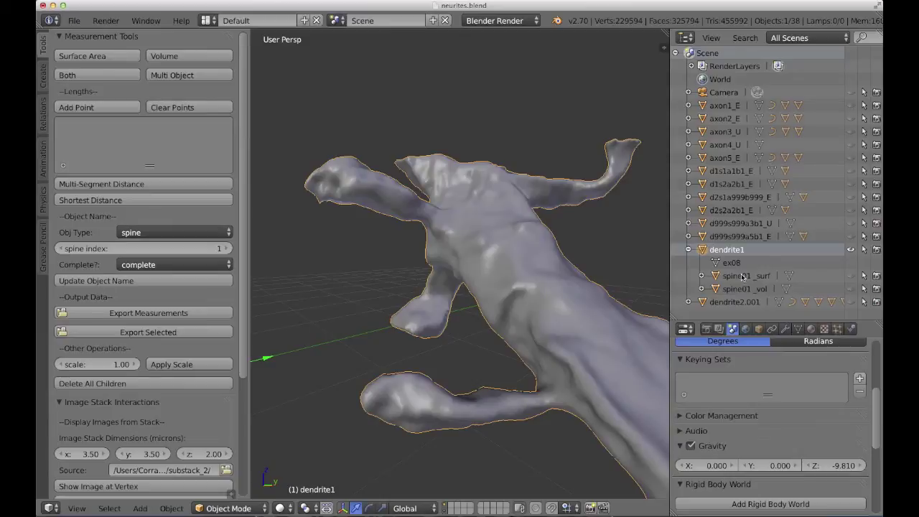
pyautogui.click(851, 276)
pyautogui.click(850, 249)
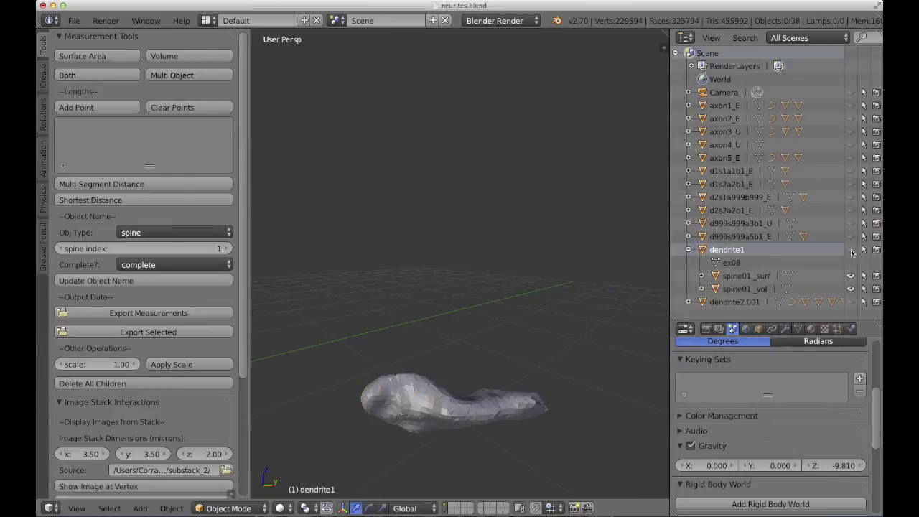
# Examine the geometry properties of spine01 _vol and spine01 _surf, and compare the two meshes from different angles.
pyautogui.rightClick(483, 404)
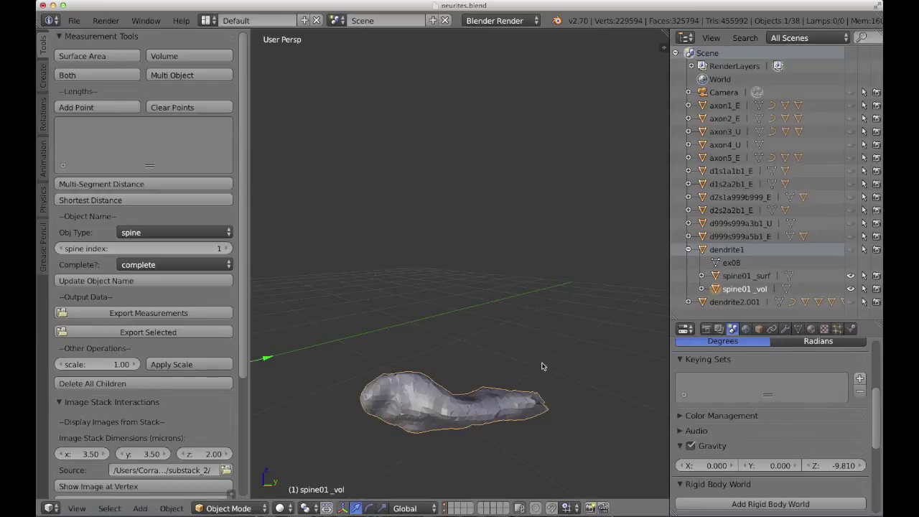
pyautogui.click(758, 330)
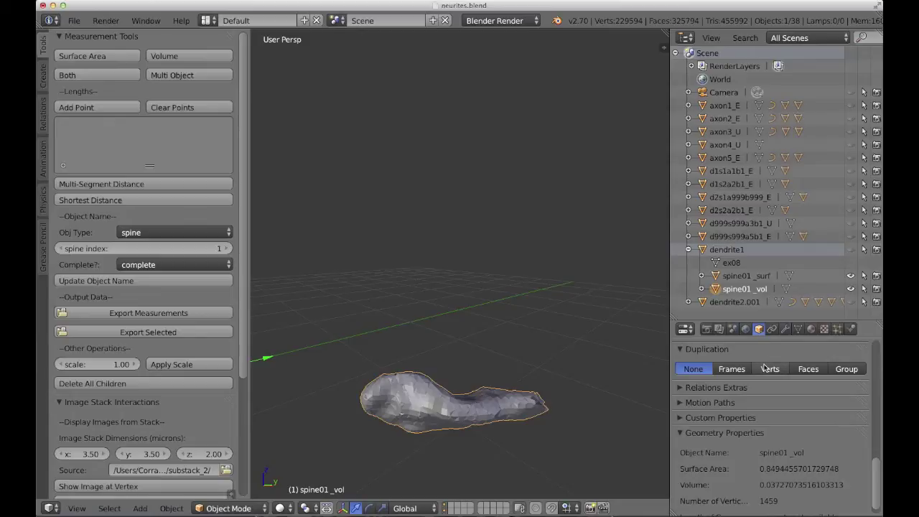
pyautogui.scroll(-1, 765, 367)
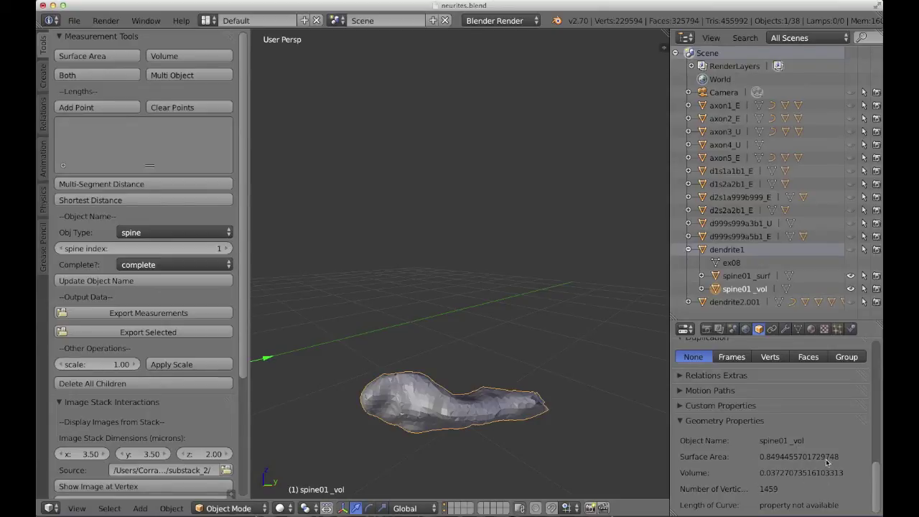
pyautogui.click(765, 277)
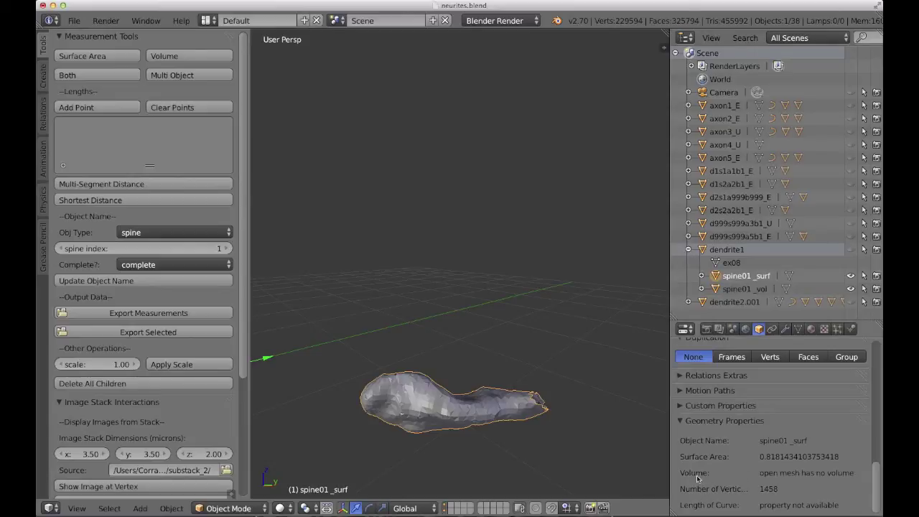
pyautogui.moveTo(579, 413); pyautogui.dragTo(513, 400, button='middle')
pyautogui.moveTo(433, 410); pyautogui.dragTo(537, 403, button='middle')
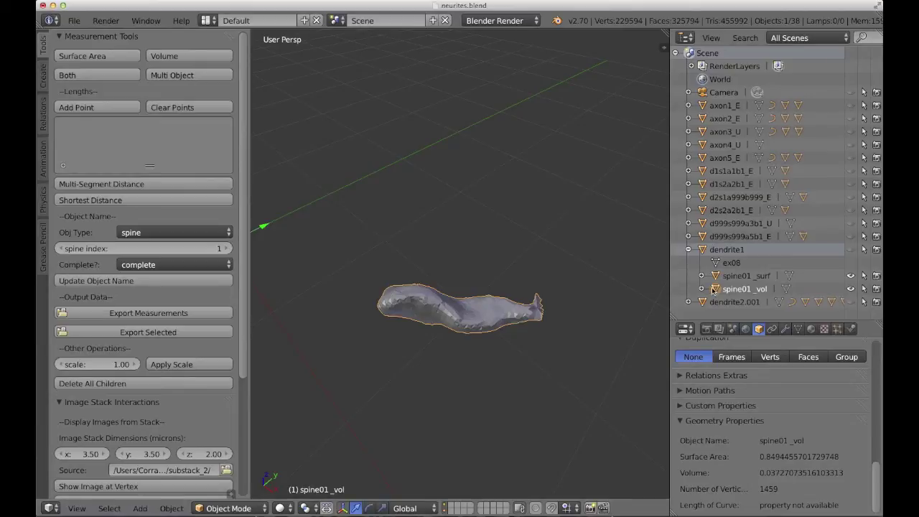
# Hide spine01 _surf and spine01 _vol, then show and select dendrite1 again.
pyautogui.click(850, 276)
pyautogui.click(851, 288)
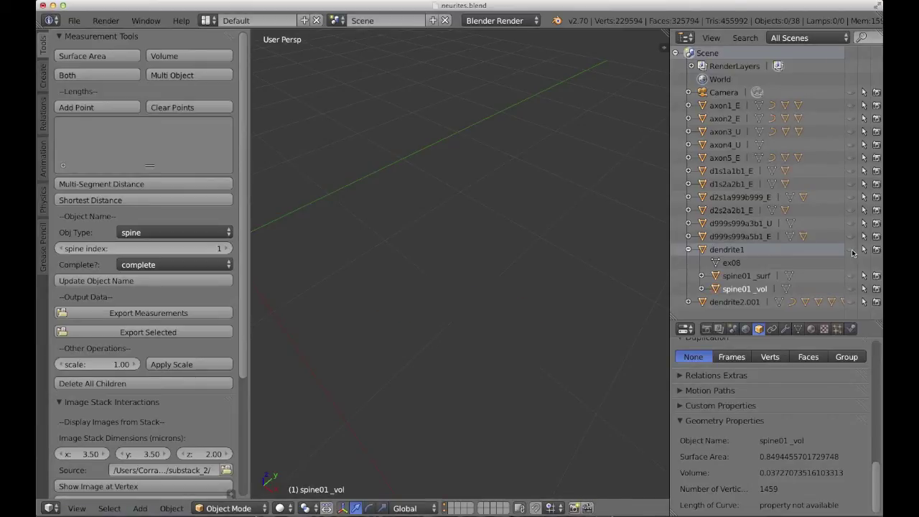
pyautogui.click(850, 249)
pyautogui.scroll(-3, 489, 259)
pyautogui.moveTo(489, 259); pyautogui.dragTo(475, 276, button='middle')
pyautogui.rightClick(461, 249)
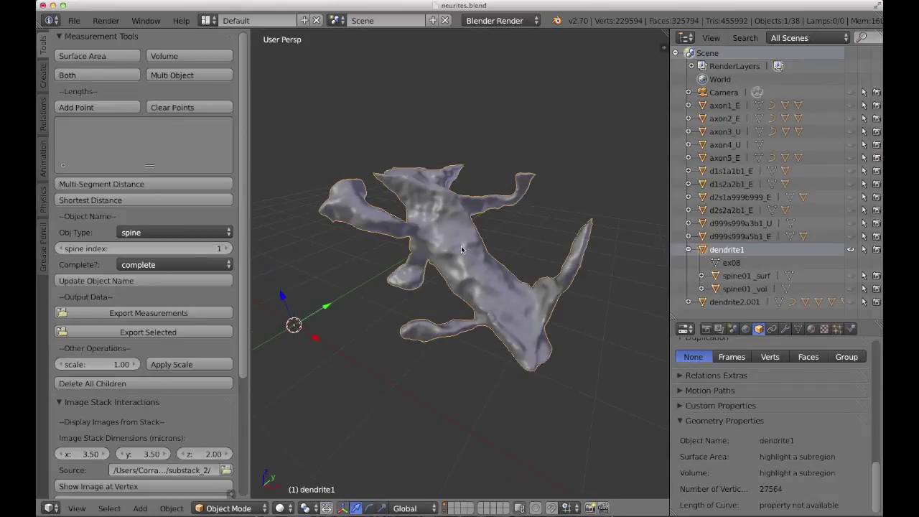
pyautogui.scroll(1, 463, 268)
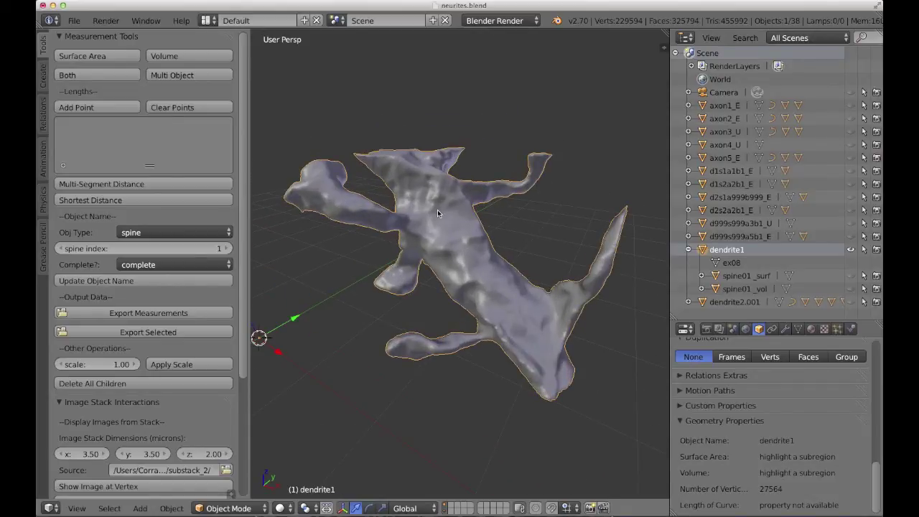
# Add one vertex at each end of the dendrite shaft as length points in Edit Mode and calculate their multi-segment distance.
pyautogui.press('Tab')
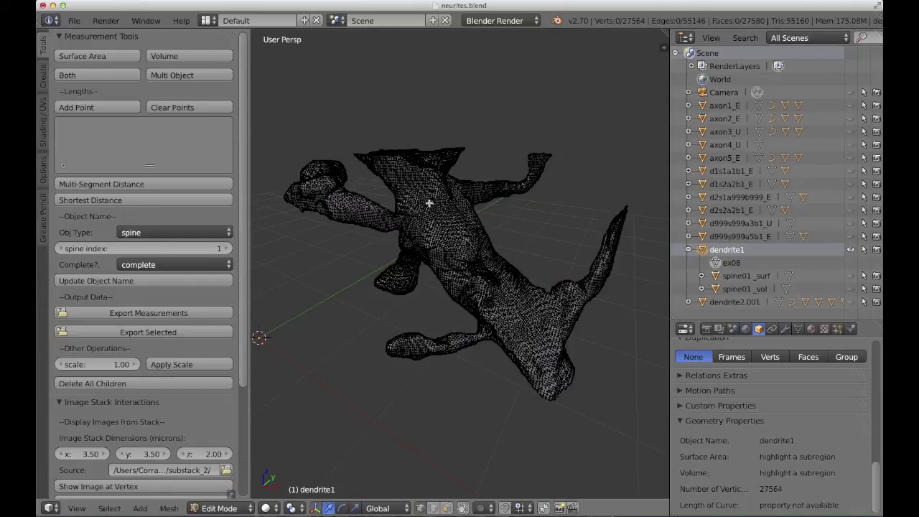
pyautogui.scroll(1, 397, 188)
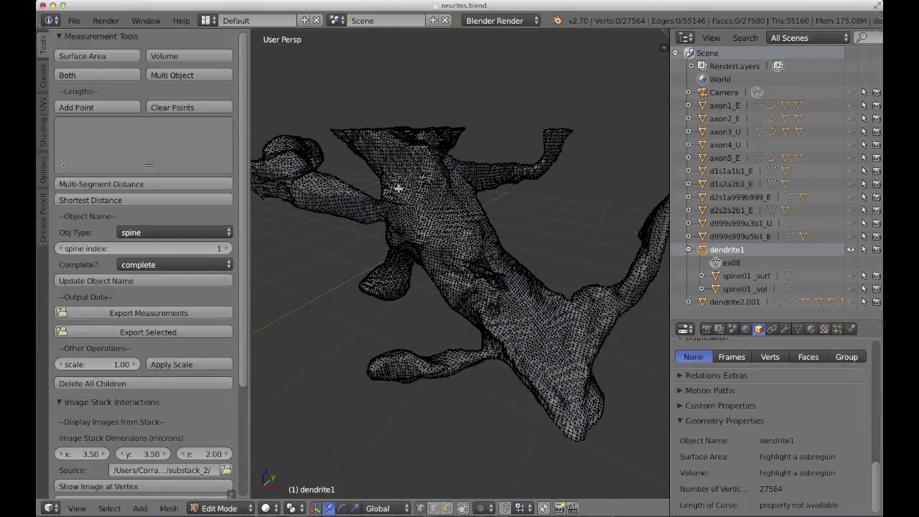
pyautogui.rightClick(376, 132)
pyautogui.click(71, 109)
pyautogui.rightClick(593, 420)
pyautogui.click(101, 108)
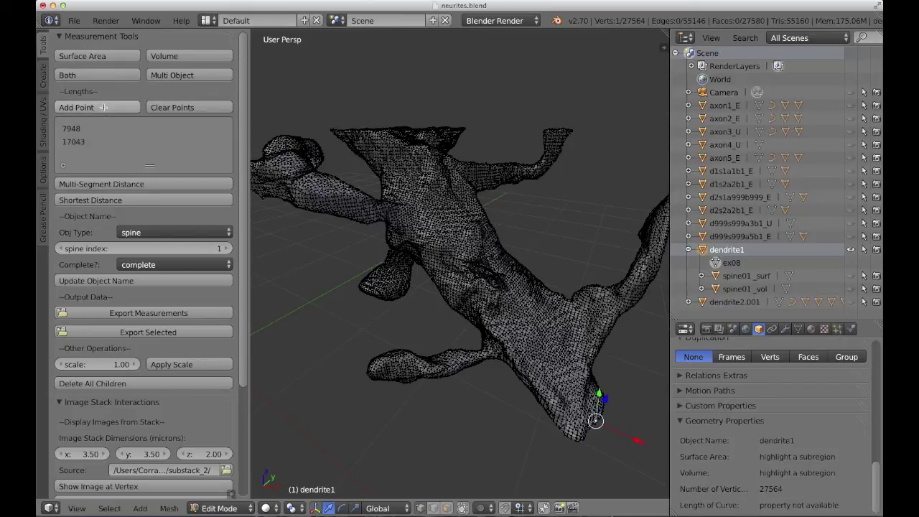
pyautogui.click(88, 186)
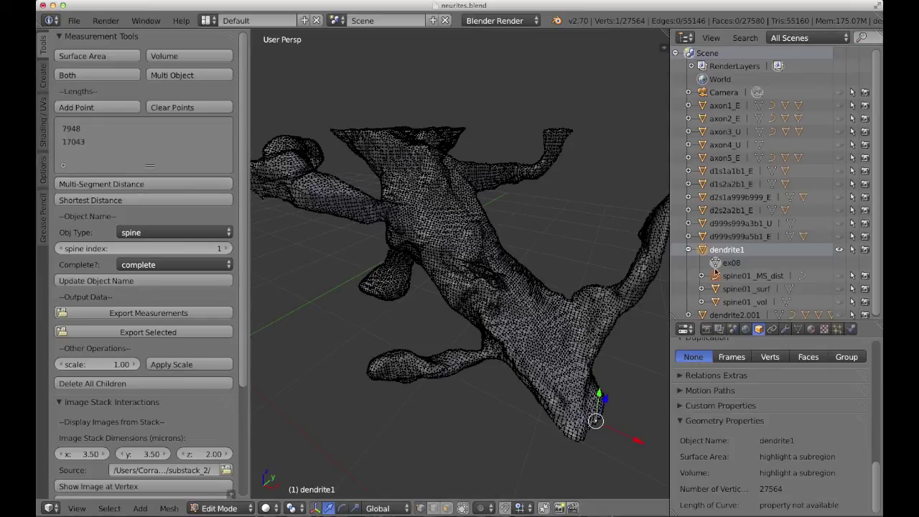
# Show spine01 _MS_dist with dendrite1 hidden in Object Mode, and check the length of the curve.
pyautogui.click(840, 277)
pyautogui.press('Tab')
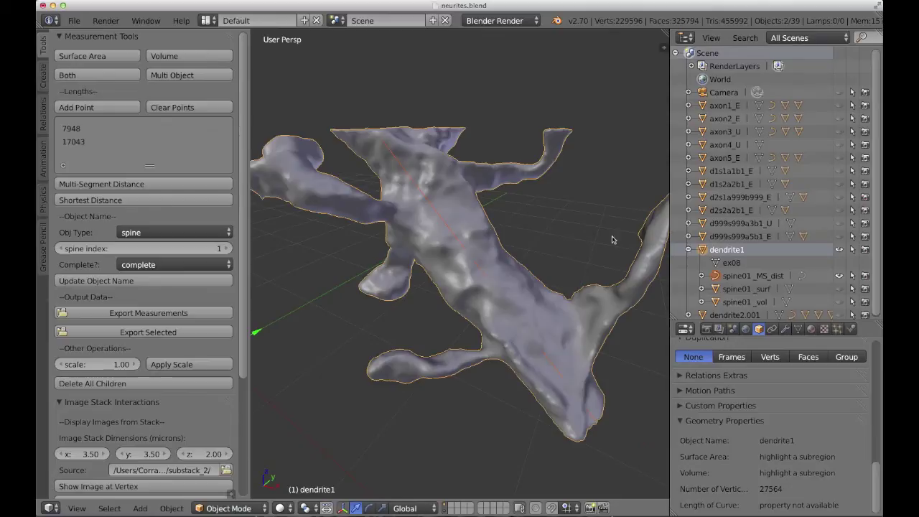
pyautogui.click(839, 250)
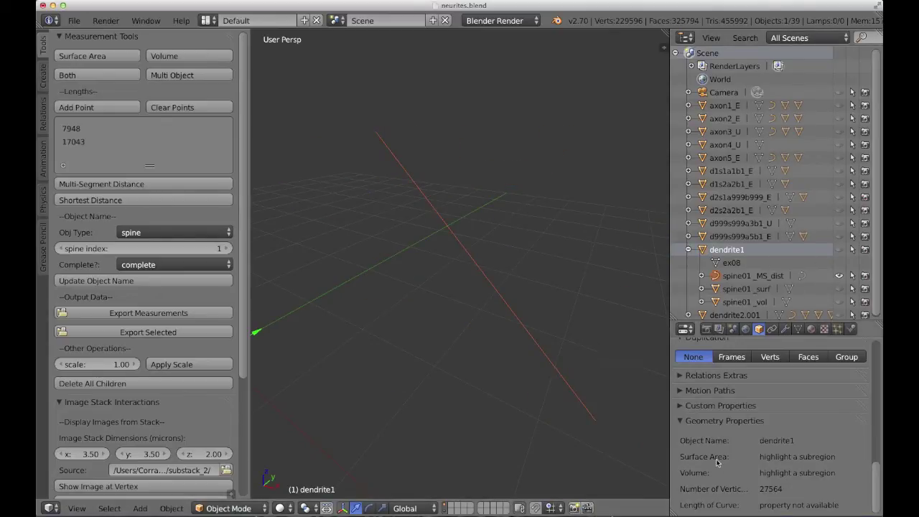
pyautogui.click(789, 280)
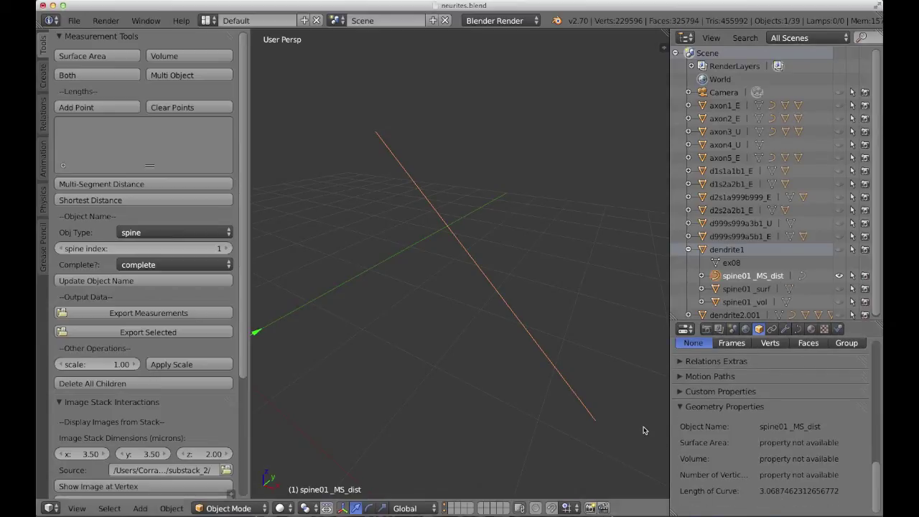
# Show dendrite1 again and calculate the shortest distance along its mesh between the two stored points in Edit Mode.
pyautogui.click(838, 250)
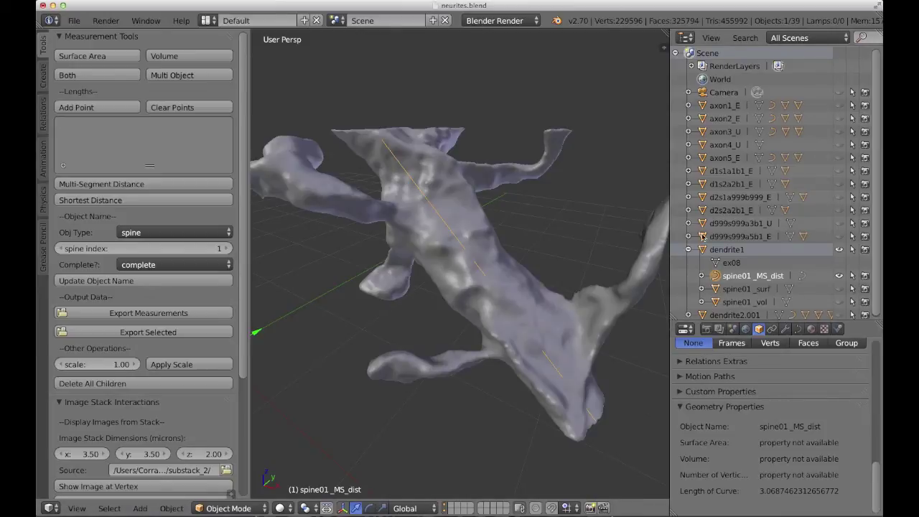
pyautogui.rightClick(484, 250)
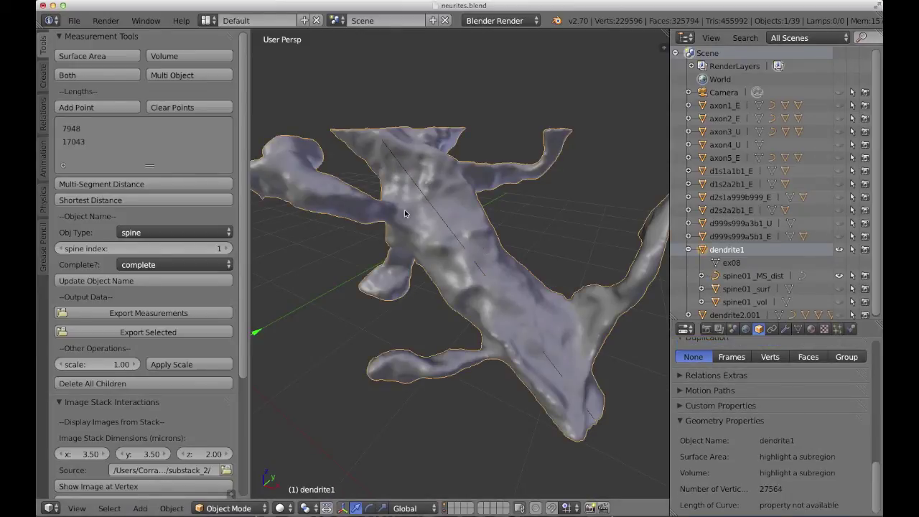
pyautogui.press('Tab')
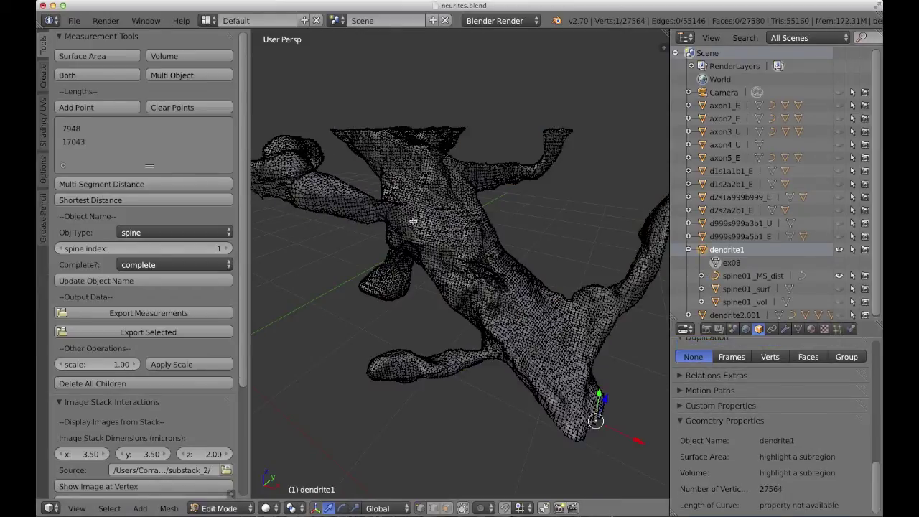
pyautogui.click(130, 201)
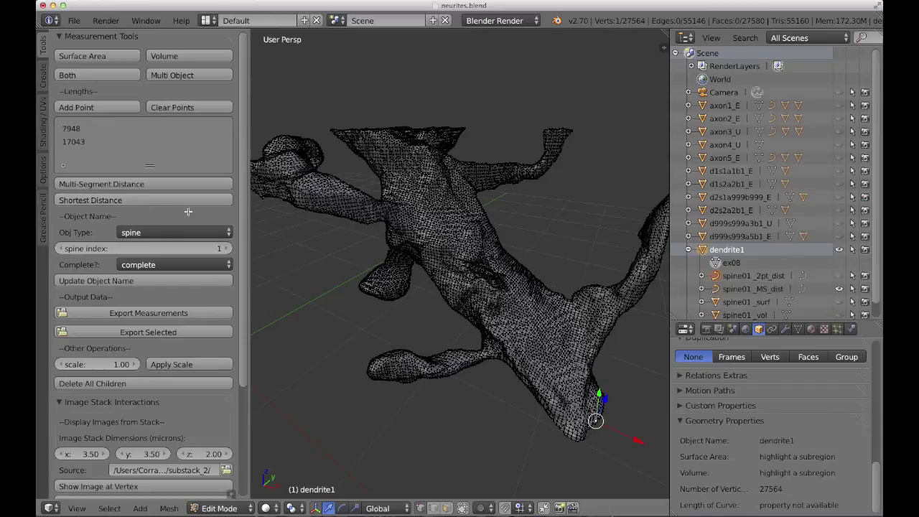
# Display spine01 _2pt_dist and examine its length and its path along the dendrite surface.
pyautogui.click(764, 277)
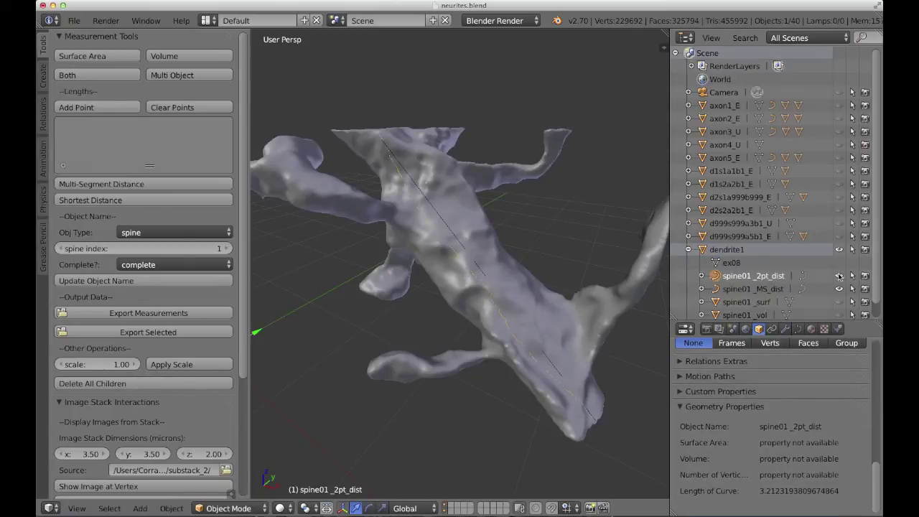
pyautogui.press('KP_Decimal')
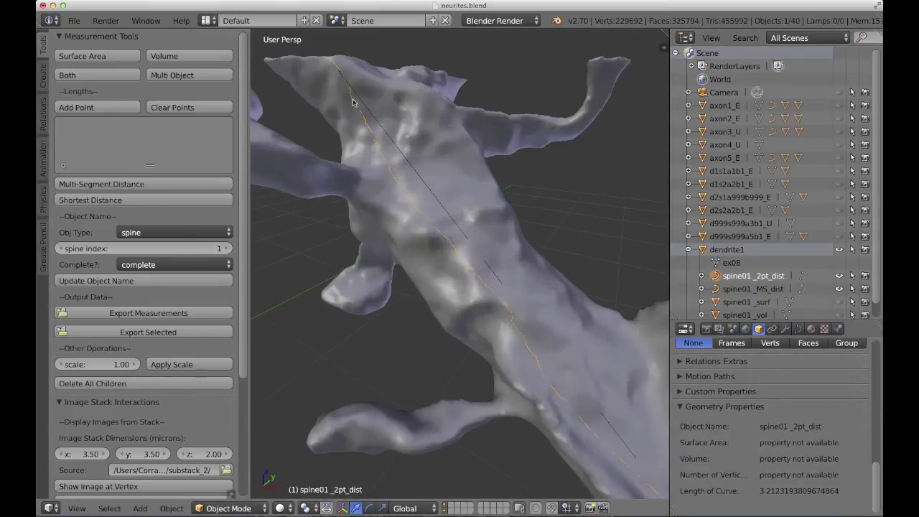
# Compare the two distance curves with dendrite1 hidden, and return to displaying dendrite1 without the curves.
pyautogui.scroll(-3, 537, 342)
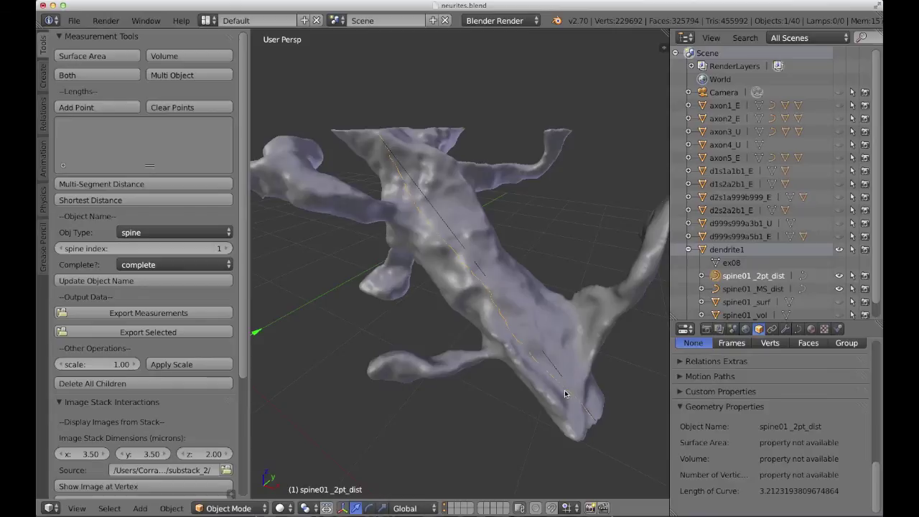
pyautogui.click(839, 249)
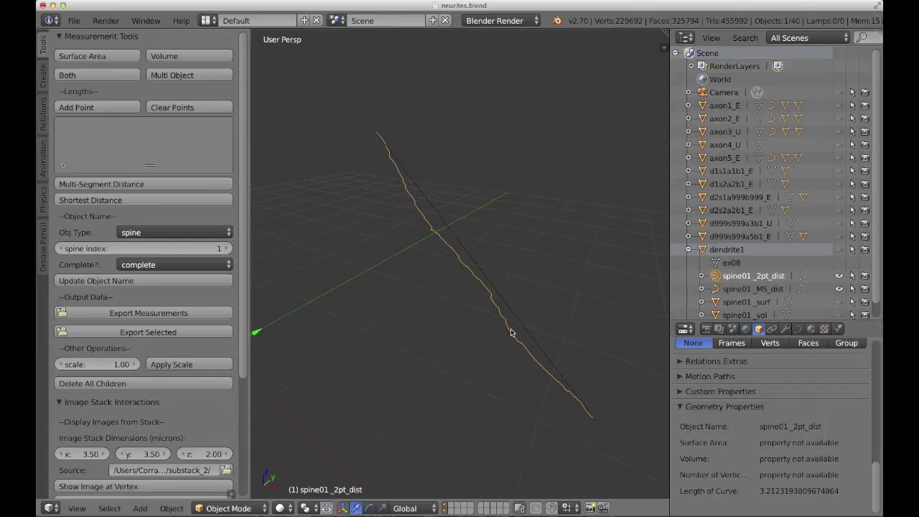
pyautogui.click(838, 249)
pyautogui.click(838, 275)
pyautogui.click(839, 290)
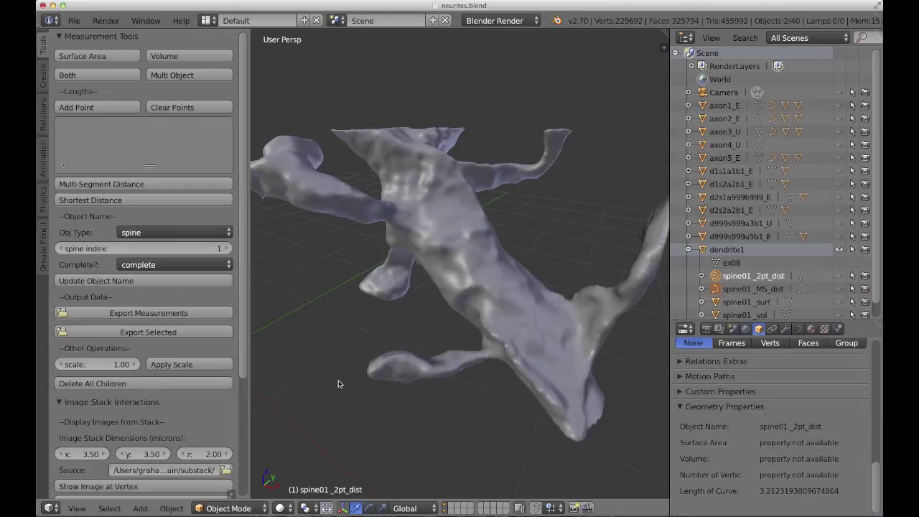
# Select dendrite1 and choose the NeuroMorph/Brain/substack folder as the image stack source.
pyautogui.rightClick(466, 284)
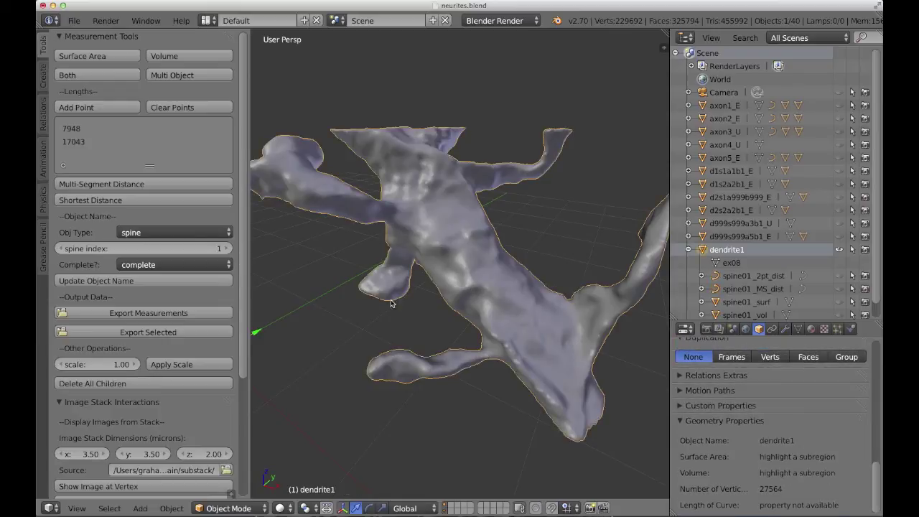
pyautogui.scroll(-3, 173, 402)
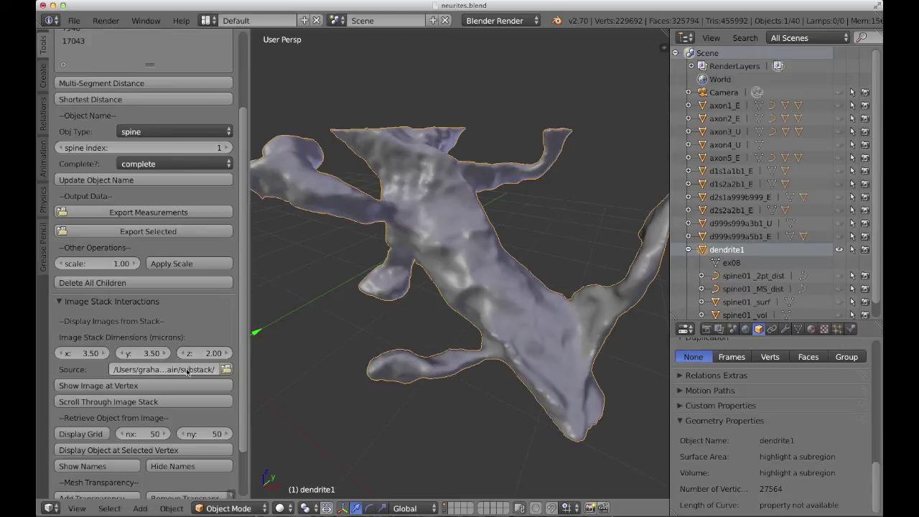
pyautogui.click(225, 369)
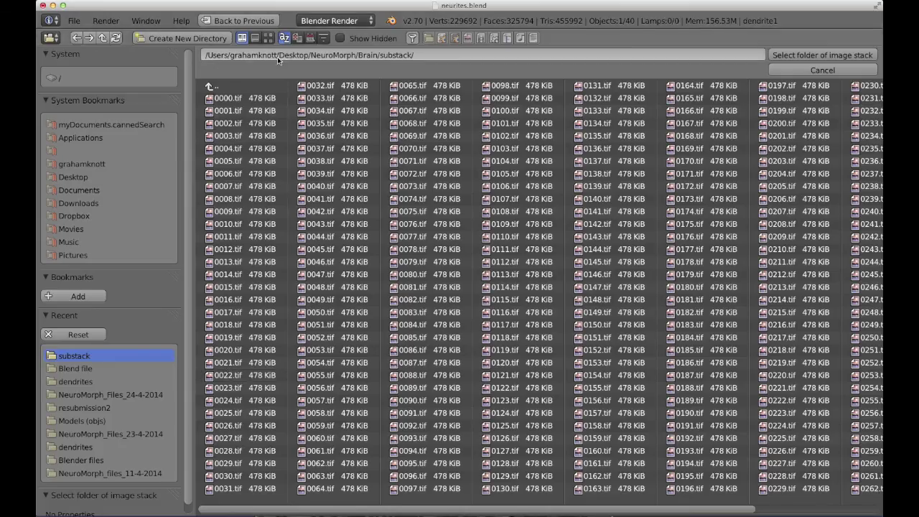
pyautogui.click(780, 55)
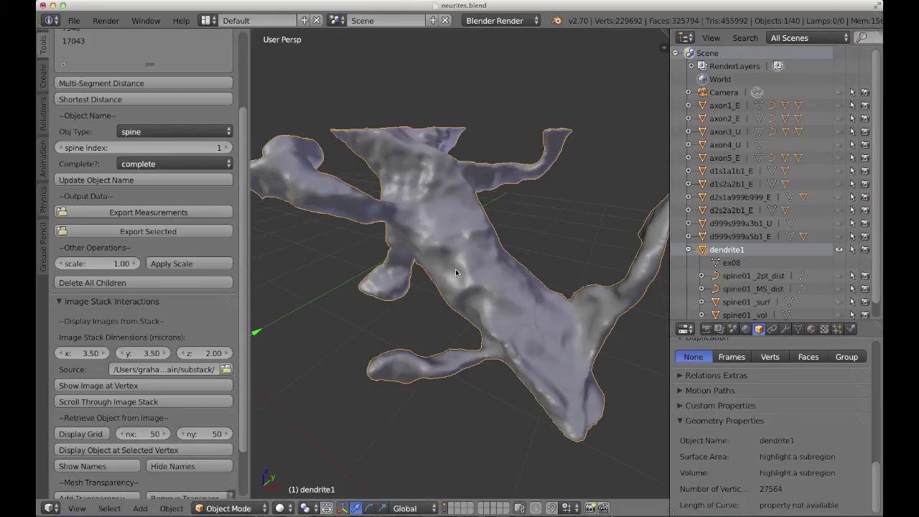
# Select a vertex on the head of dendrite1's lowest spine in Edit Mode and show the stack image at that vertex.
pyautogui.press('Tab')
pyautogui.moveTo(439, 273); pyautogui.dragTo(441, 269, button='middle')
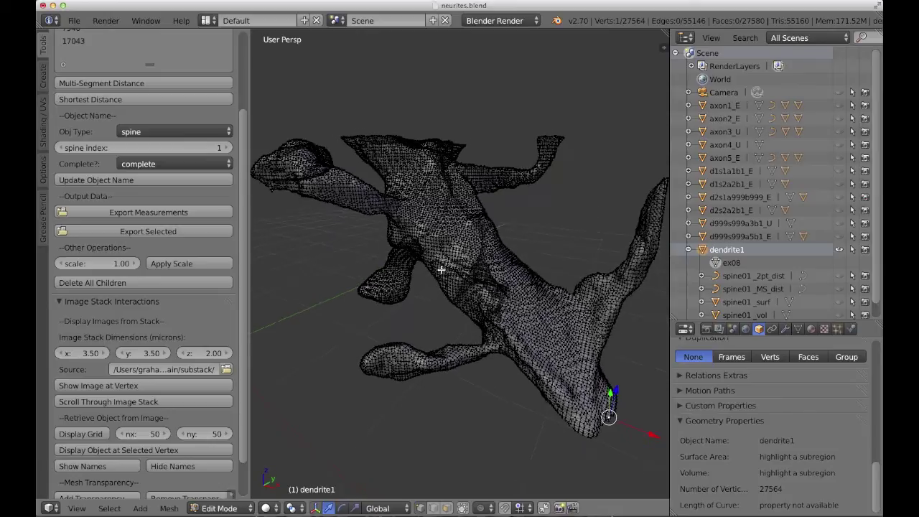
pyautogui.click(378, 355)
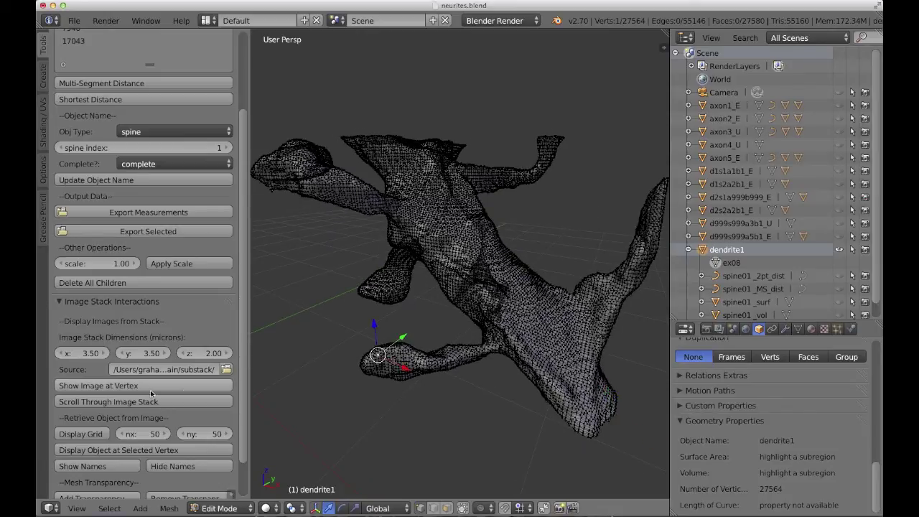
pyautogui.click(104, 388)
pyautogui.moveTo(529, 351); pyautogui.dragTo(492, 358, button='middle')
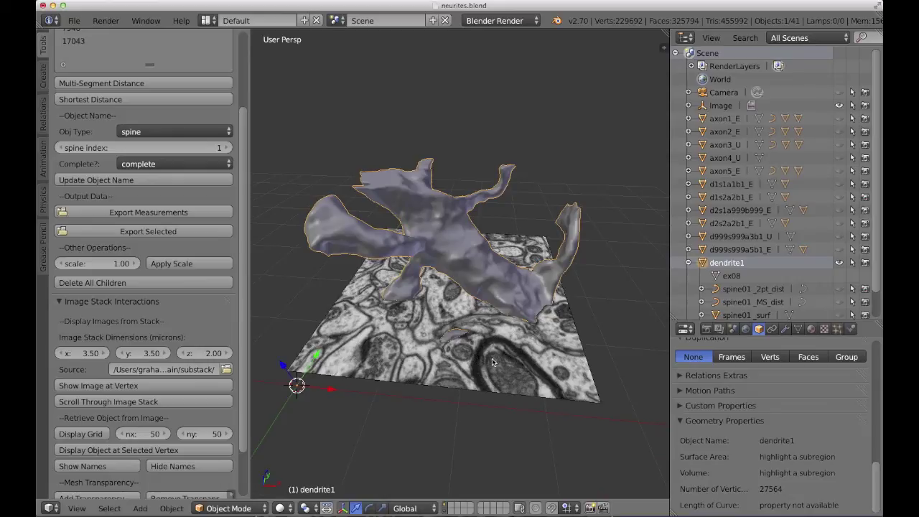
# Select the image plane and scroll through the image stack, moving the slice up through dendrite1.
pyautogui.rightClick(491, 359)
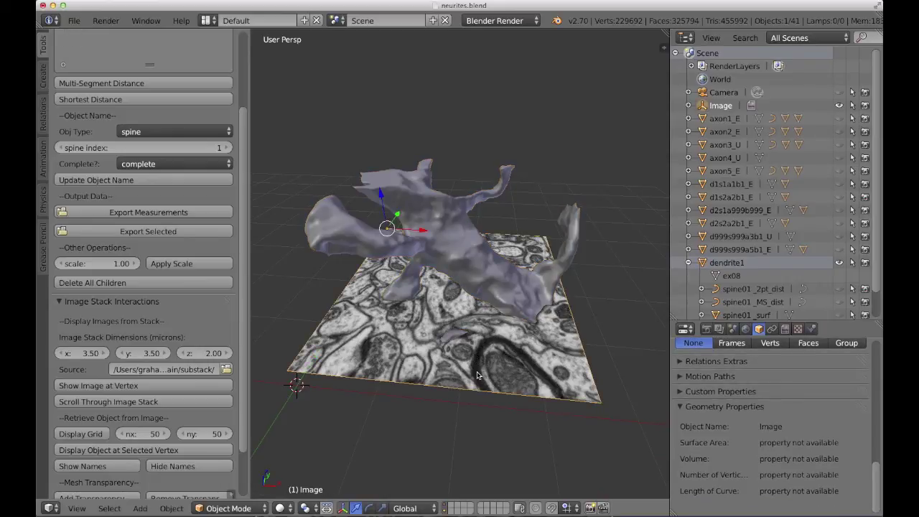
pyautogui.click(110, 404)
pyautogui.scroll(10, 472, 330)
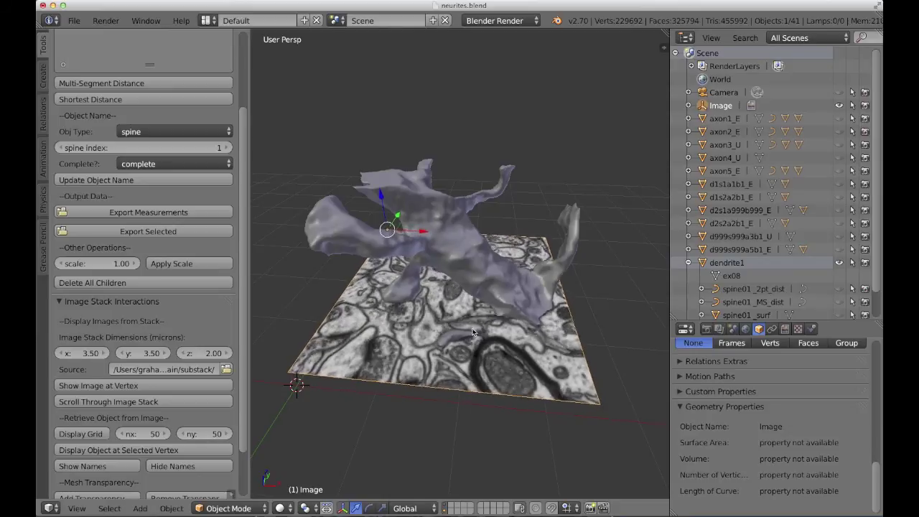
pyautogui.scroll(10, 473, 330)
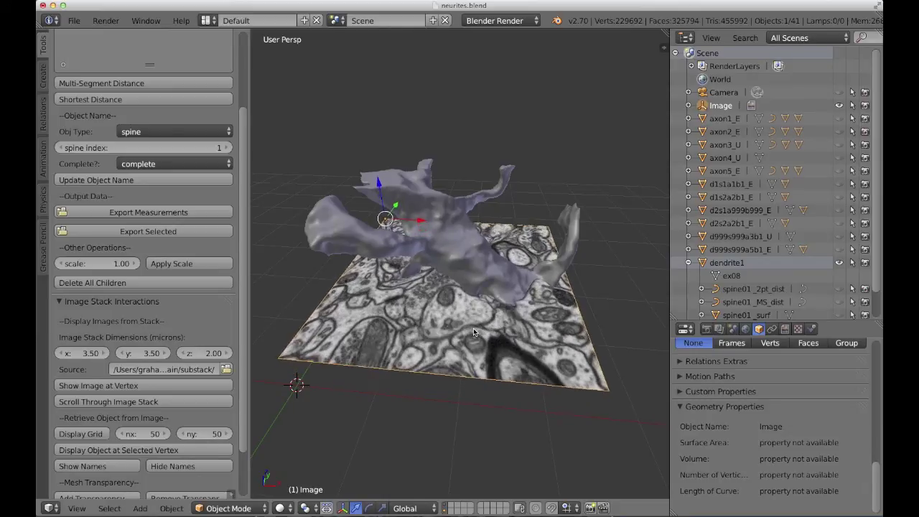
pyautogui.scroll(3, 472, 332)
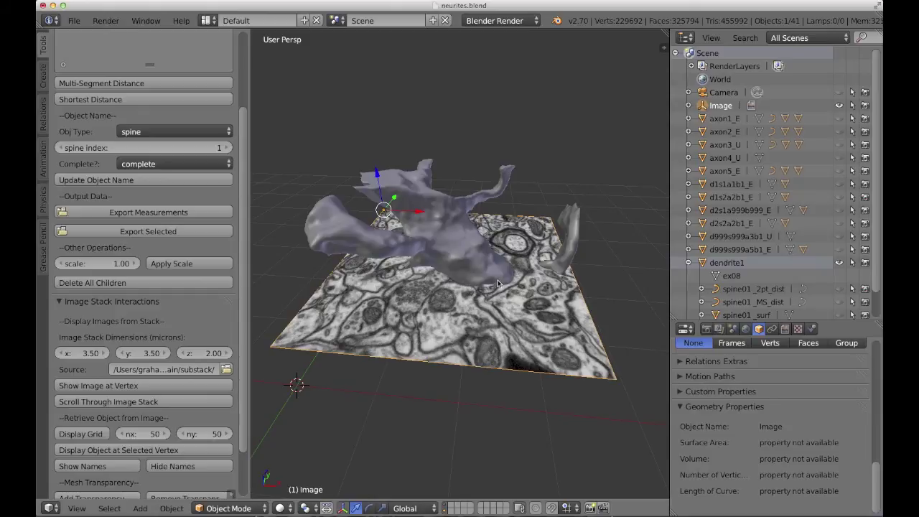
pyautogui.scroll(6, 489, 281)
pyautogui.scroll(10, 482, 280)
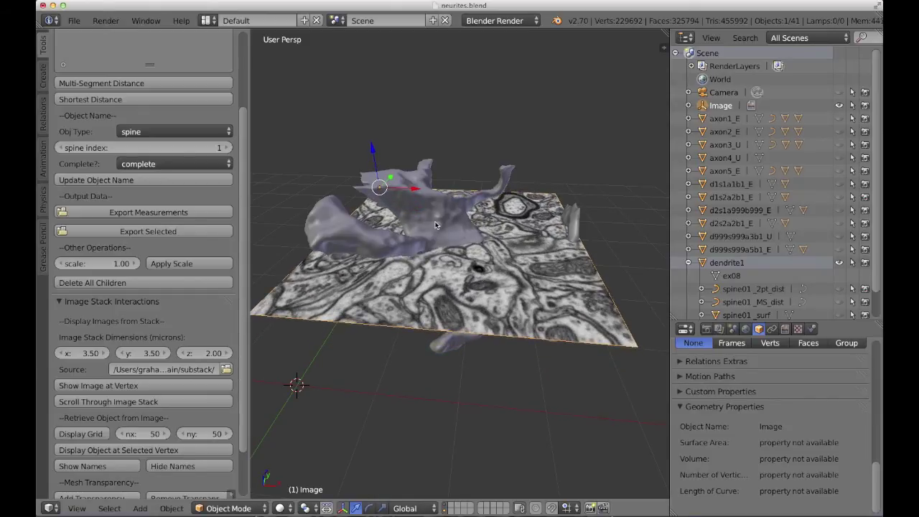
pyautogui.scroll(2, 438, 245)
# Add transparency to dendrite1 and set its alpha to 0.638.
pyautogui.rightClick(438, 248)
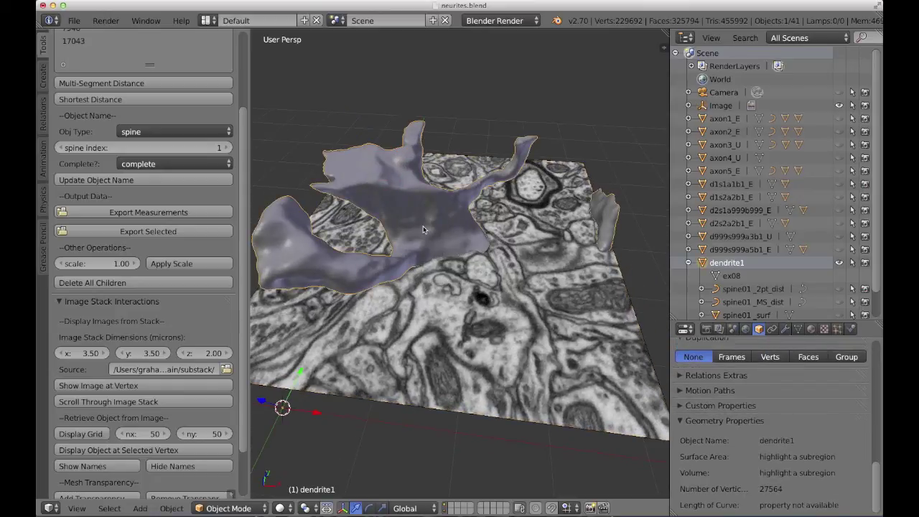
pyautogui.scroll(-2, 140, 439)
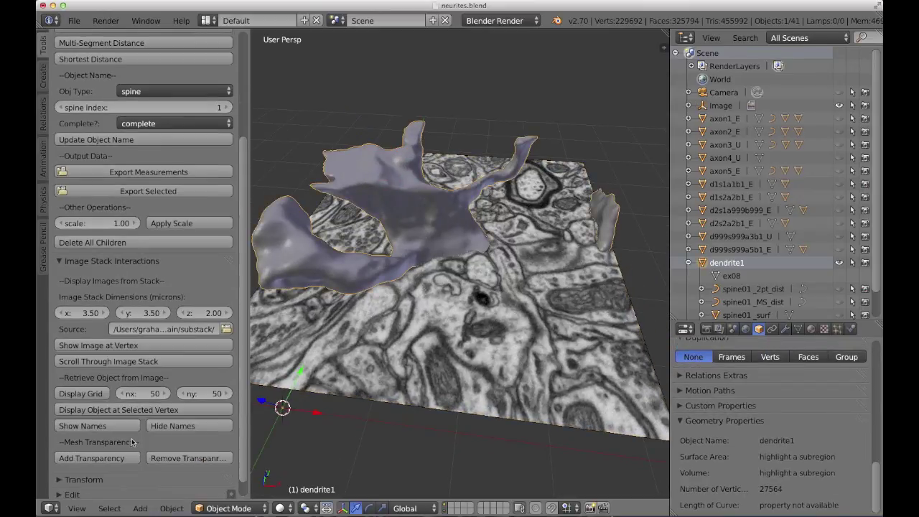
pyautogui.click(97, 459)
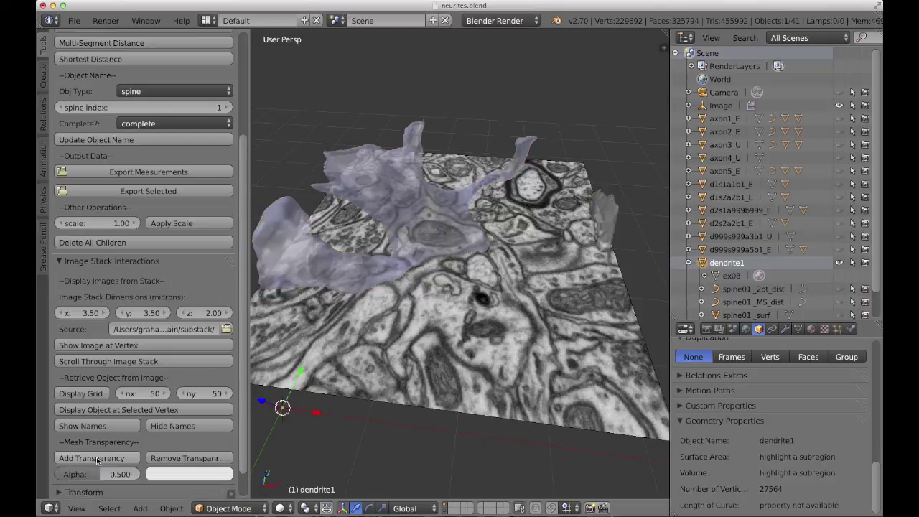
pyautogui.moveTo(115, 474); pyautogui.dragTo(137, 474)
# Select the image plane again and scroll through the image stack to compare slices with the transparent dendrite.
pyautogui.rightClick(459, 301)
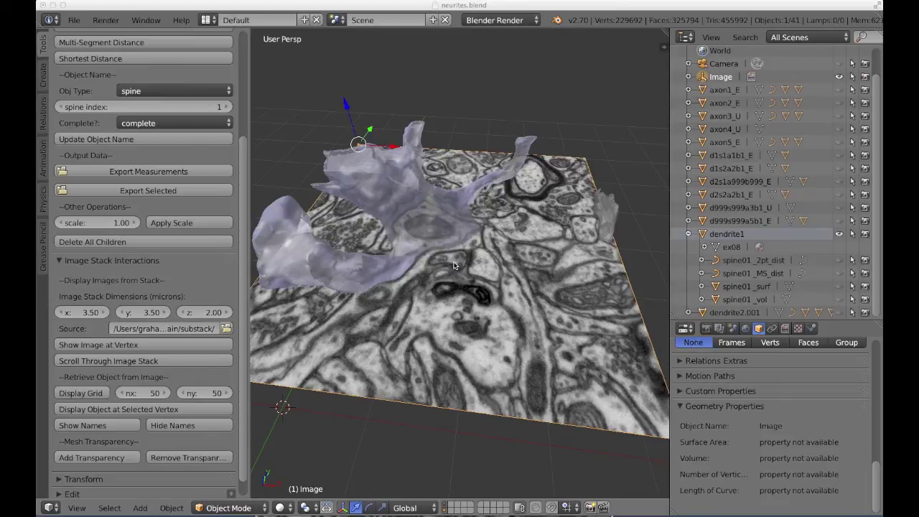
pyautogui.rightClick(487, 301)
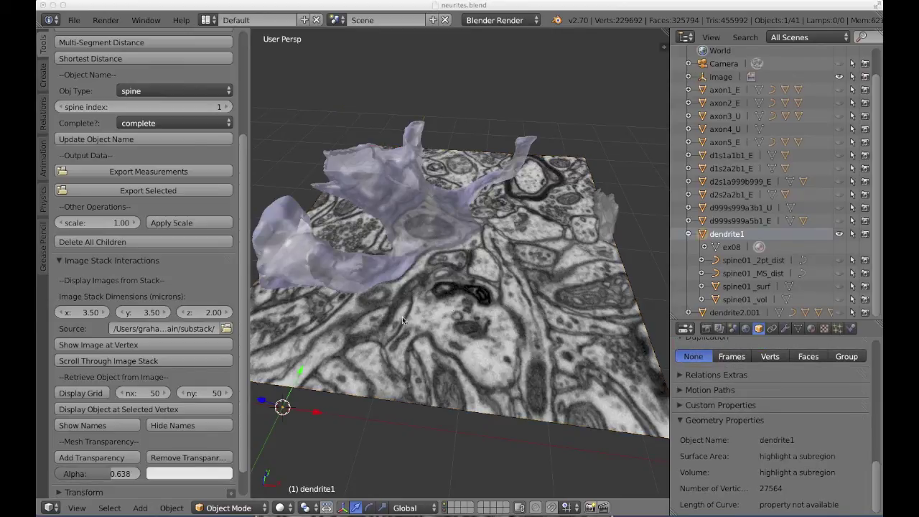
pyautogui.click(178, 361)
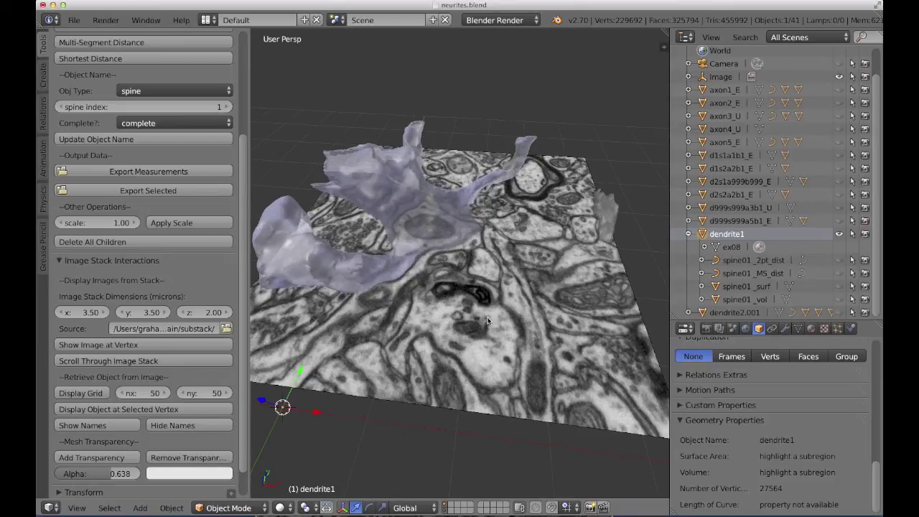
pyautogui.click(216, 361)
pyautogui.scroll(-5, 447, 301)
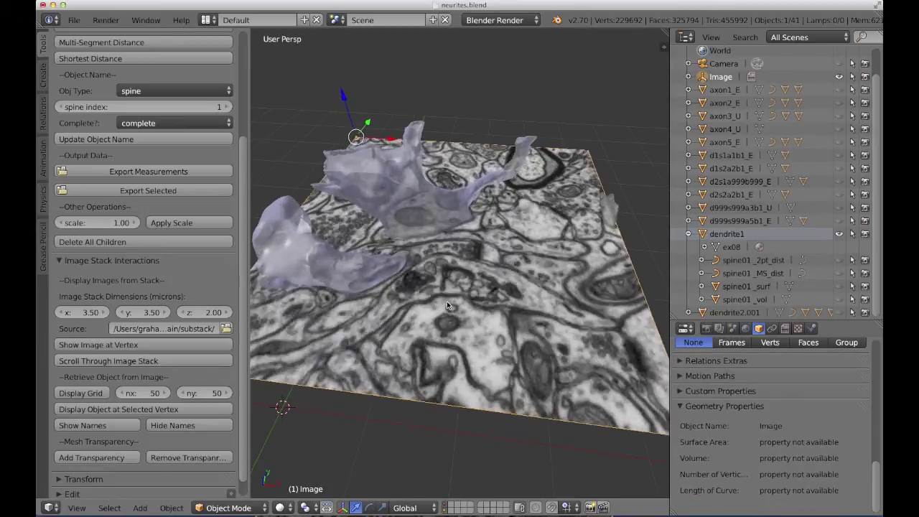
pyautogui.scroll(-8, 443, 298)
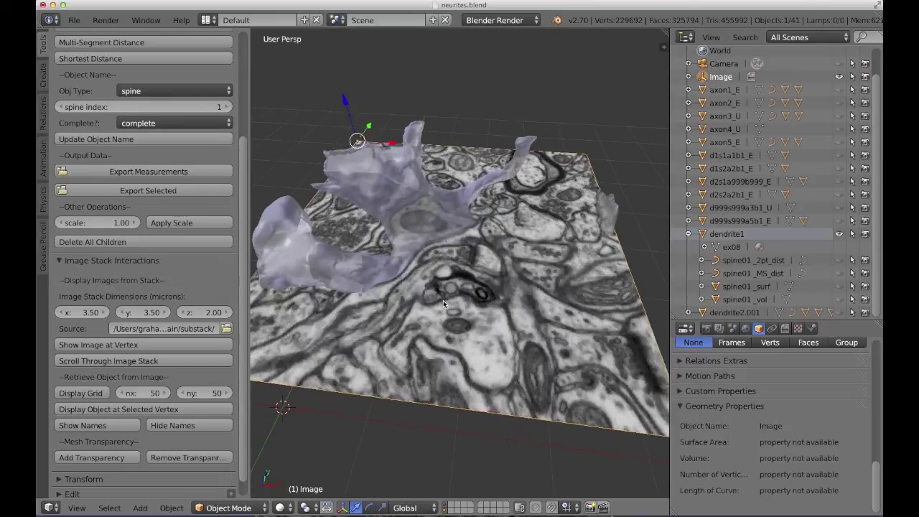
pyautogui.scroll(-2, 441, 307)
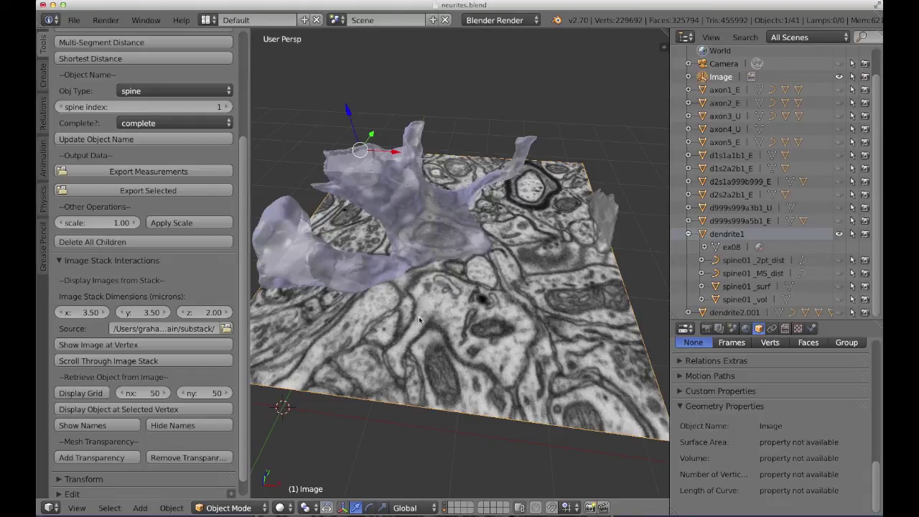
# Display a 50 by 50 grid on the image and retrieve the object at a grid vertex inside the neurite beside dendrite1.
pyautogui.click(85, 394)
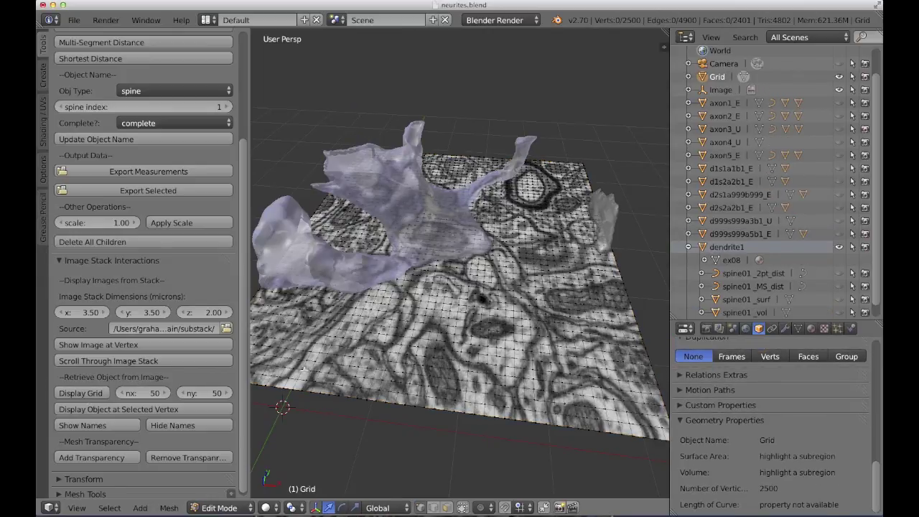
pyautogui.rightClick(466, 312)
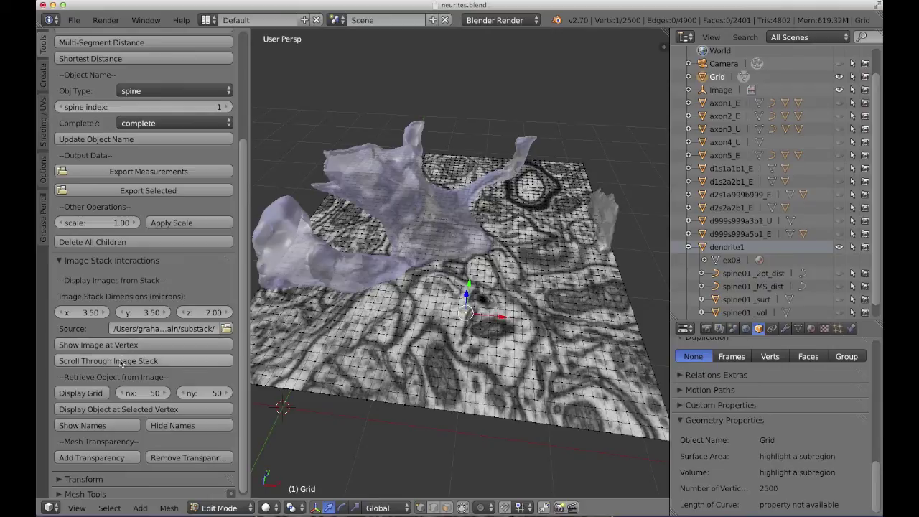
pyautogui.click(106, 412)
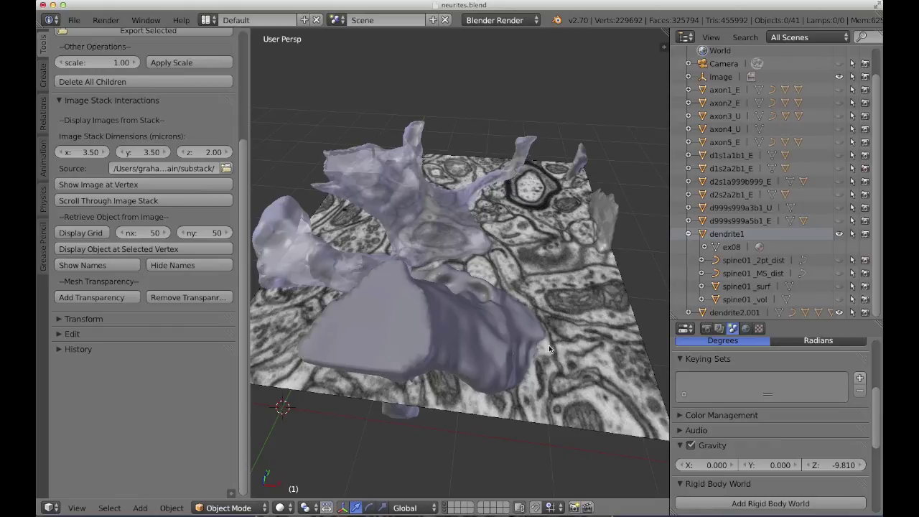
# Select the retrieved dendrite2.001 and show its name labels in the scene, inspecting it against the image plane.
pyautogui.moveTo(448, 340); pyautogui.dragTo(429, 300, button='middle')
pyautogui.rightClick(438, 235)
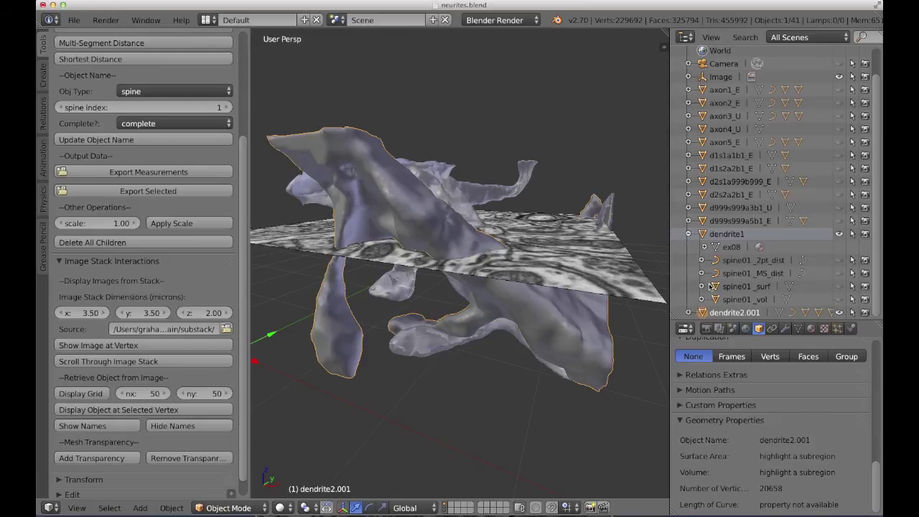
pyautogui.moveTo(497, 252); pyautogui.dragTo(417, 300, button='middle')
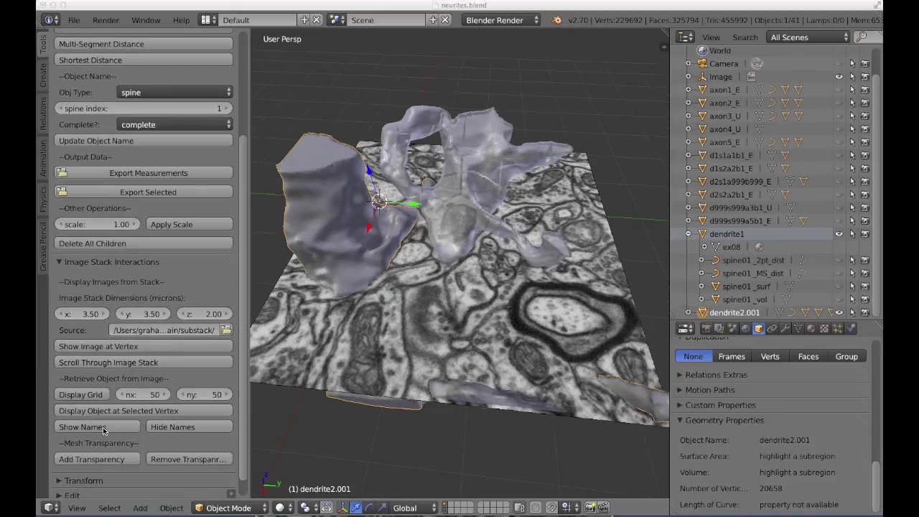
pyautogui.click(104, 429)
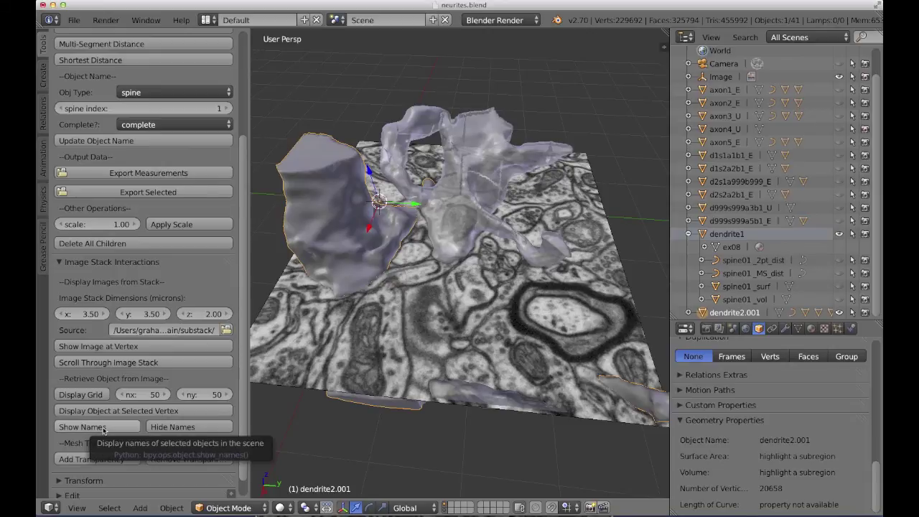
pyautogui.click(104, 430)
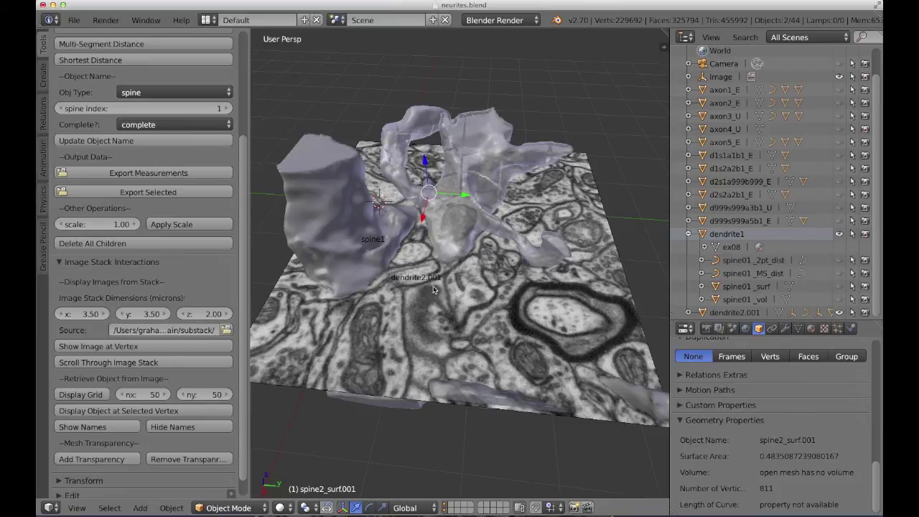
pyautogui.scroll(2, 435, 248)
pyautogui.moveTo(442, 250); pyautogui.dragTo(434, 275, button='middle')
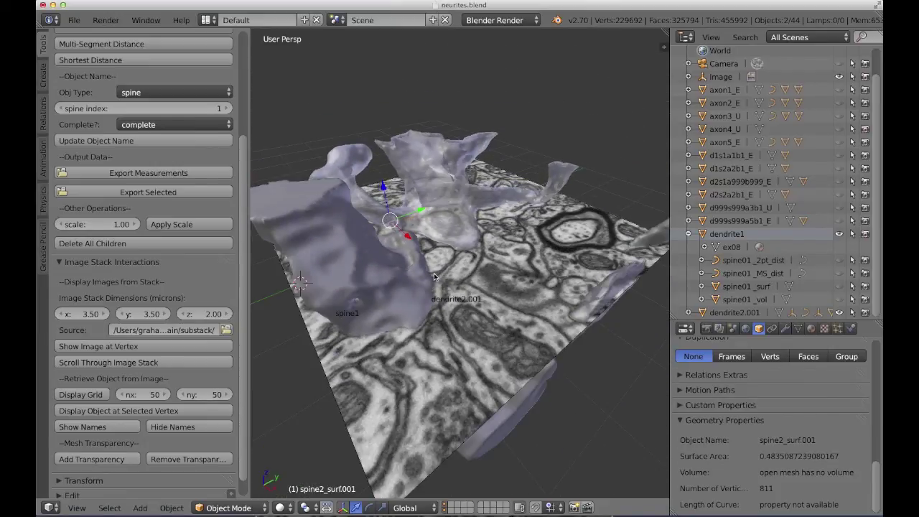